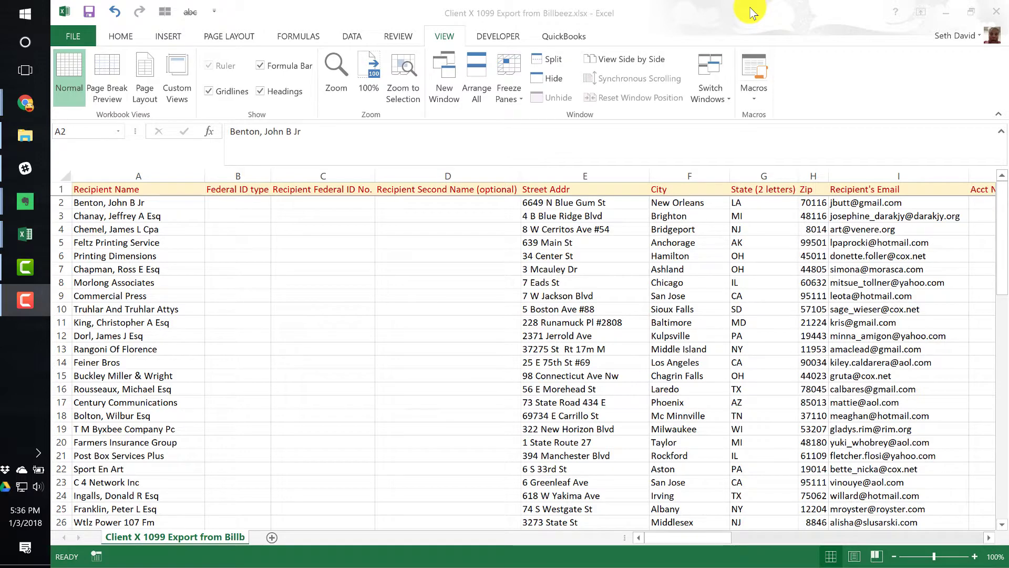
Switch to the us-500.xlsx workbook, check its ssn column H, and return to A1
mouse_move(16, 242)
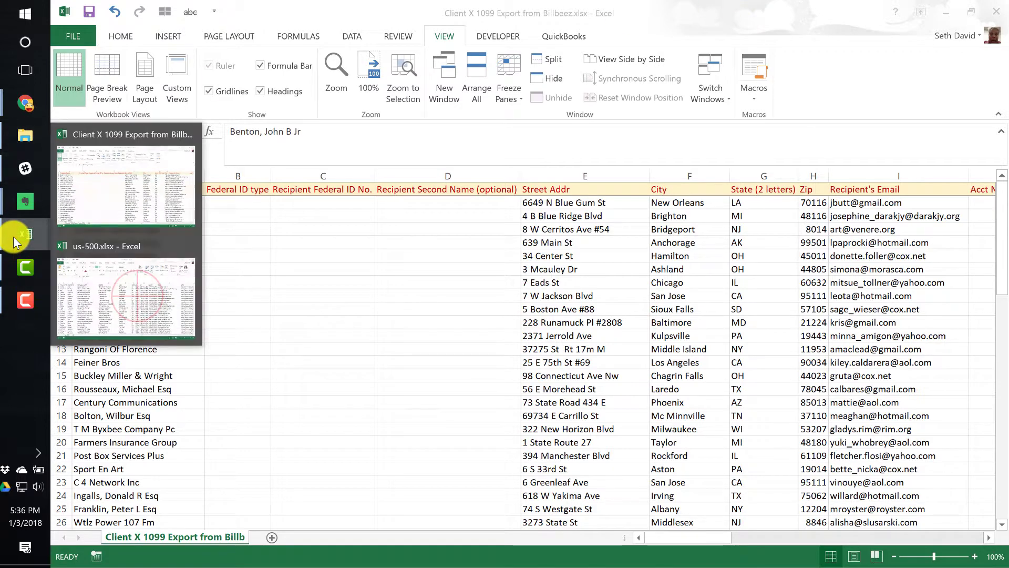
click(139, 294)
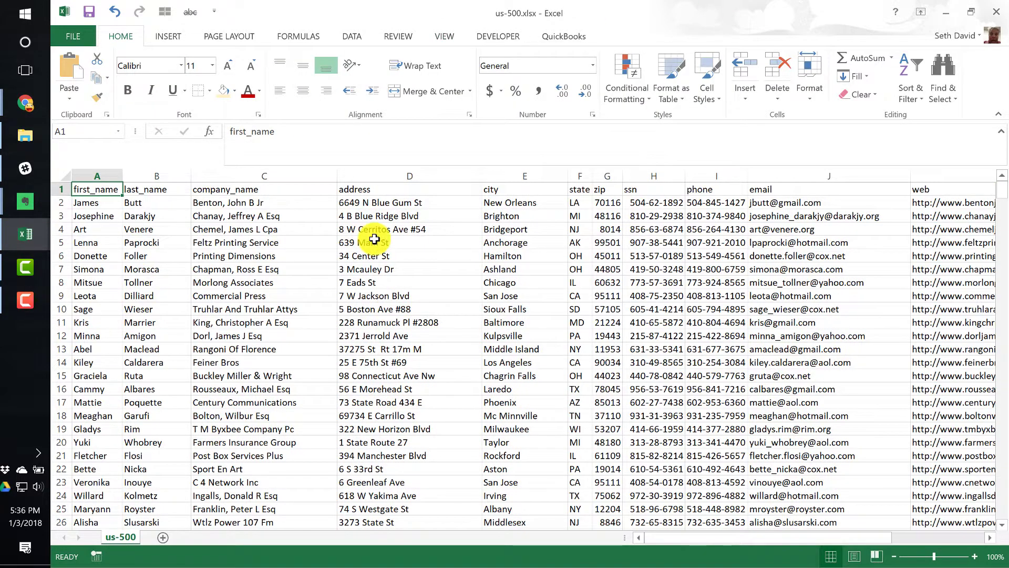
click(647, 175)
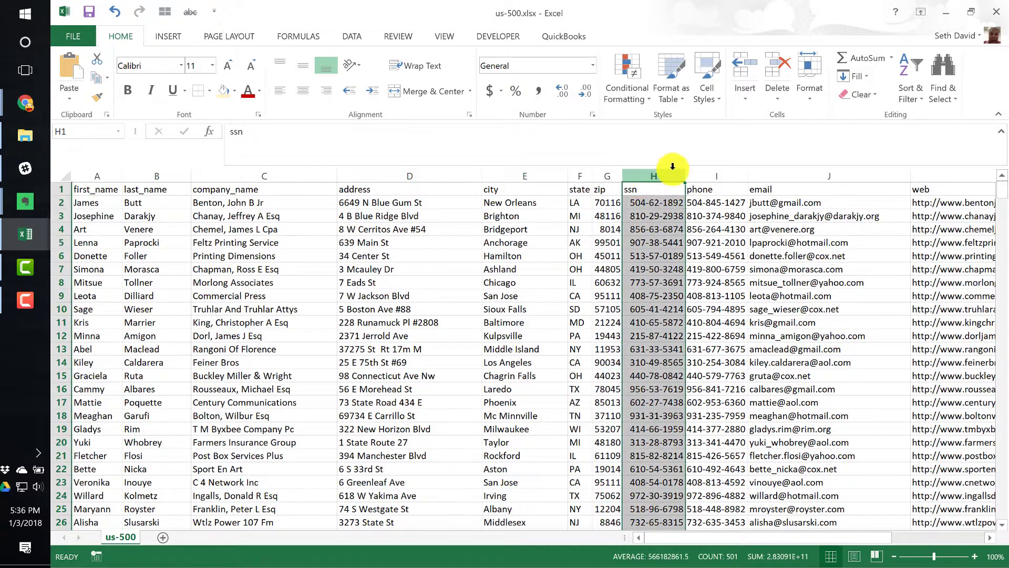
click(98, 188)
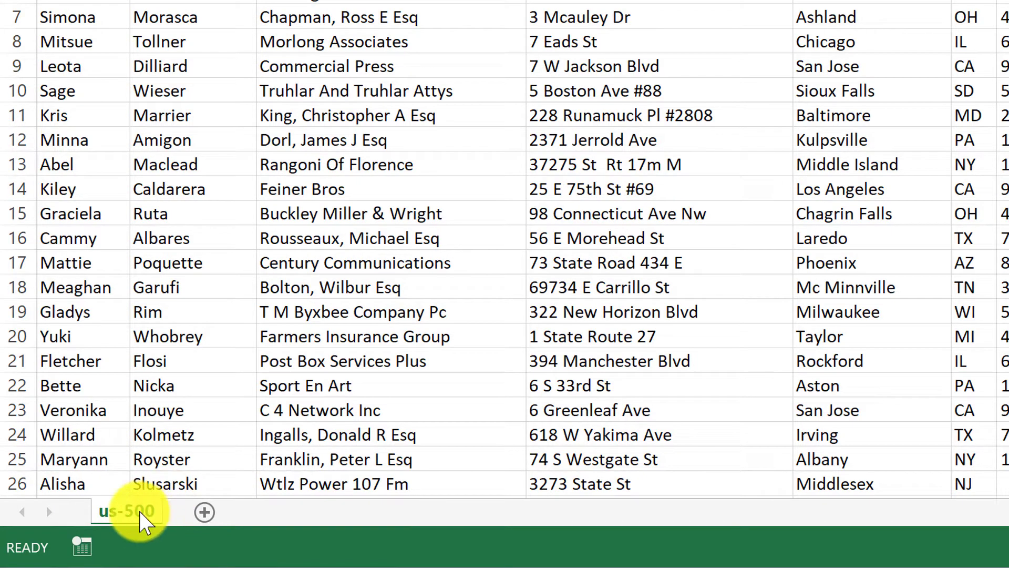
right_click(143, 522)
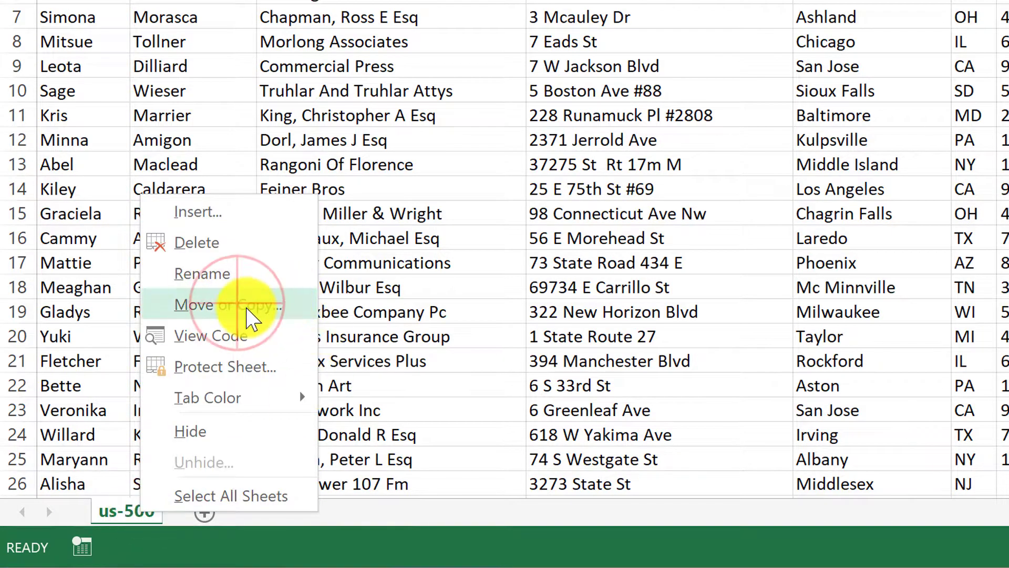
click(251, 307)
click(94, 424)
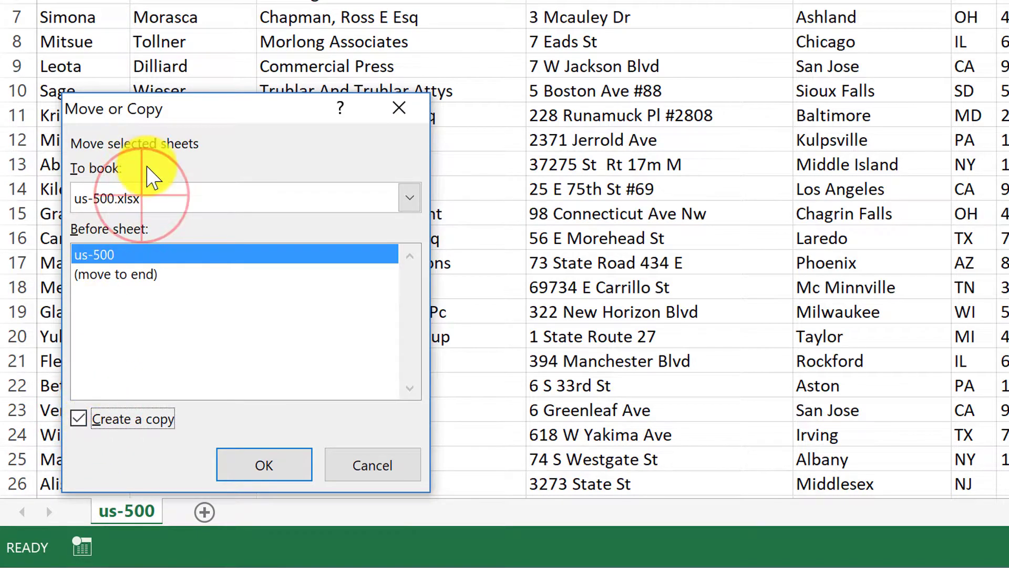
click(149, 198)
click(181, 245)
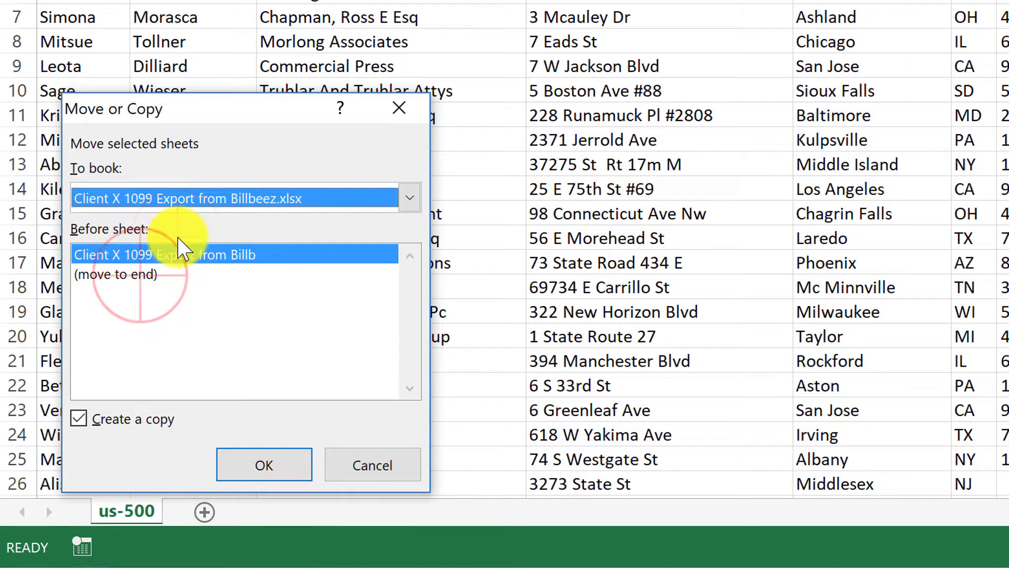
click(137, 274)
click(270, 467)
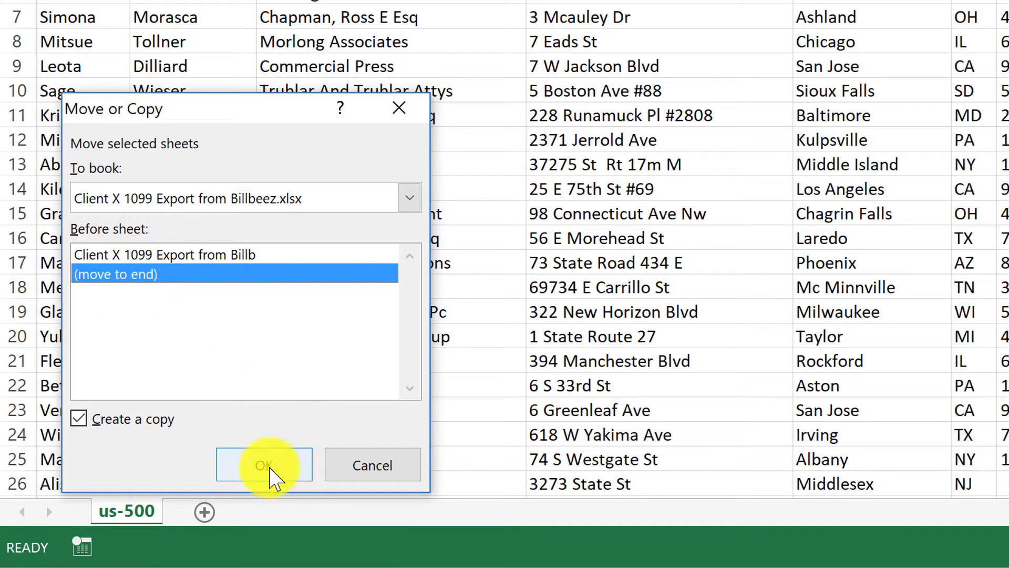
click(372, 465)
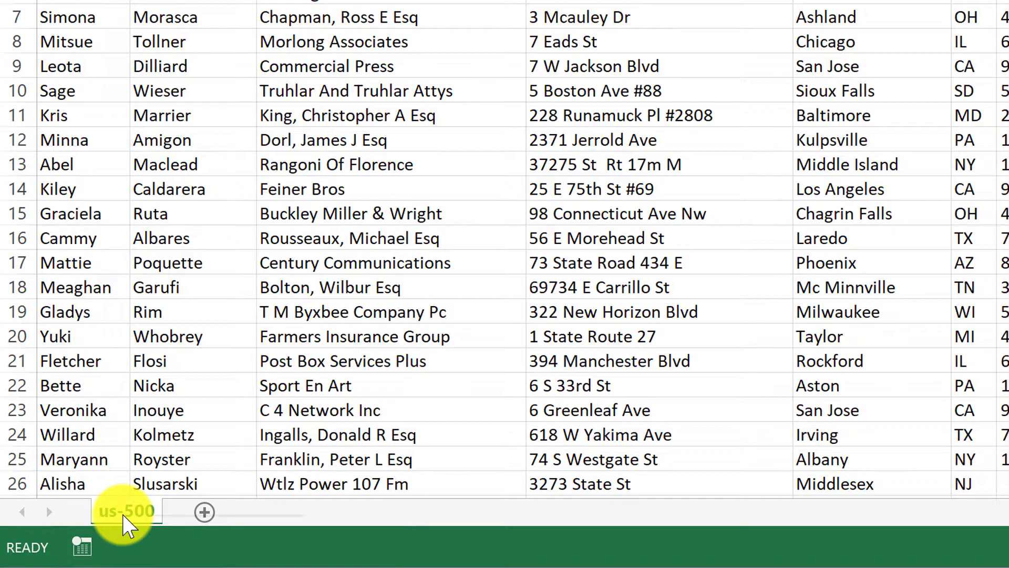
Copy the us-500 sheet to the end of Client X 1099 Export from Billbeez.xlsx
right_click(122, 515)
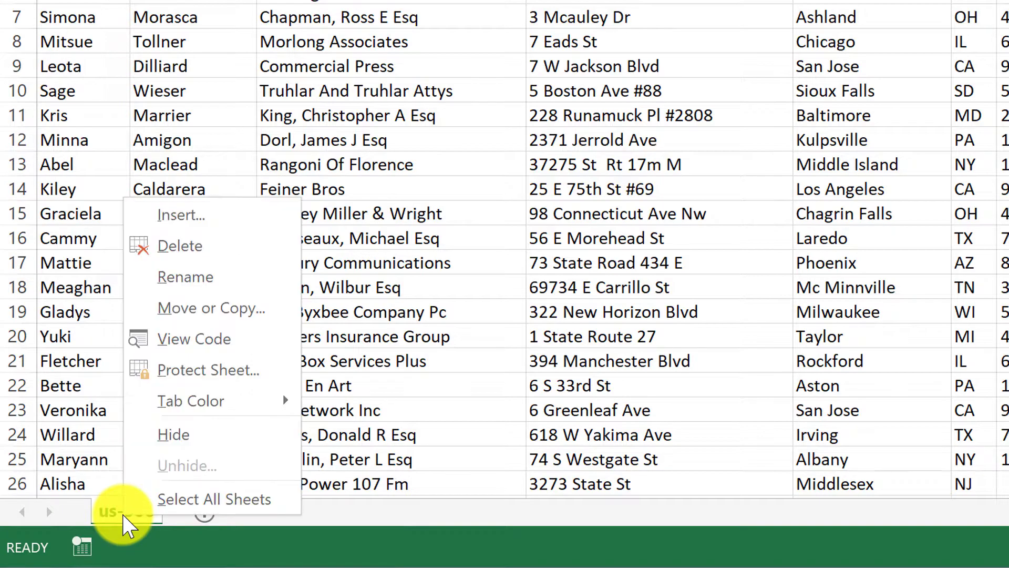
click(193, 315)
click(36, 421)
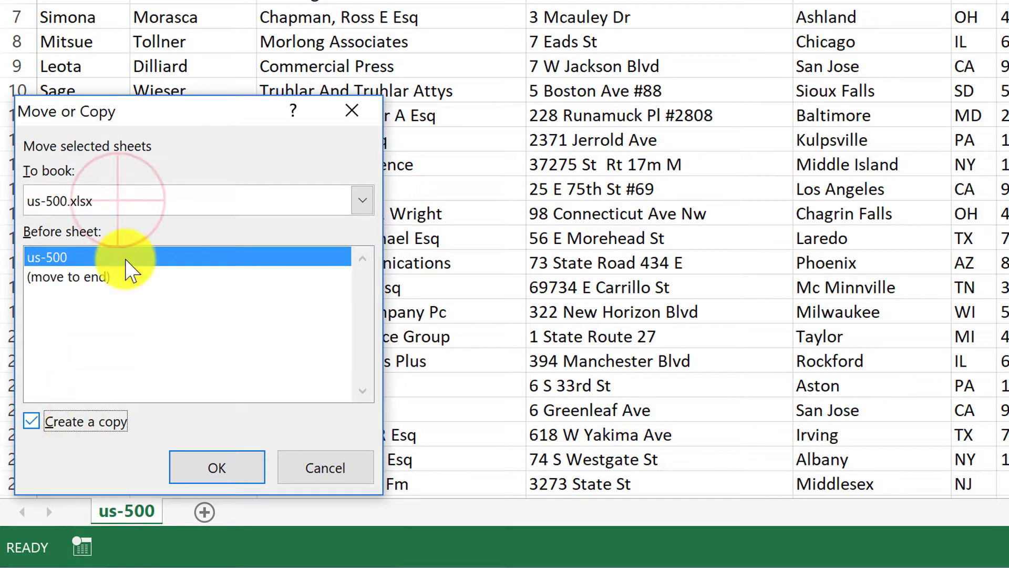
click(135, 202)
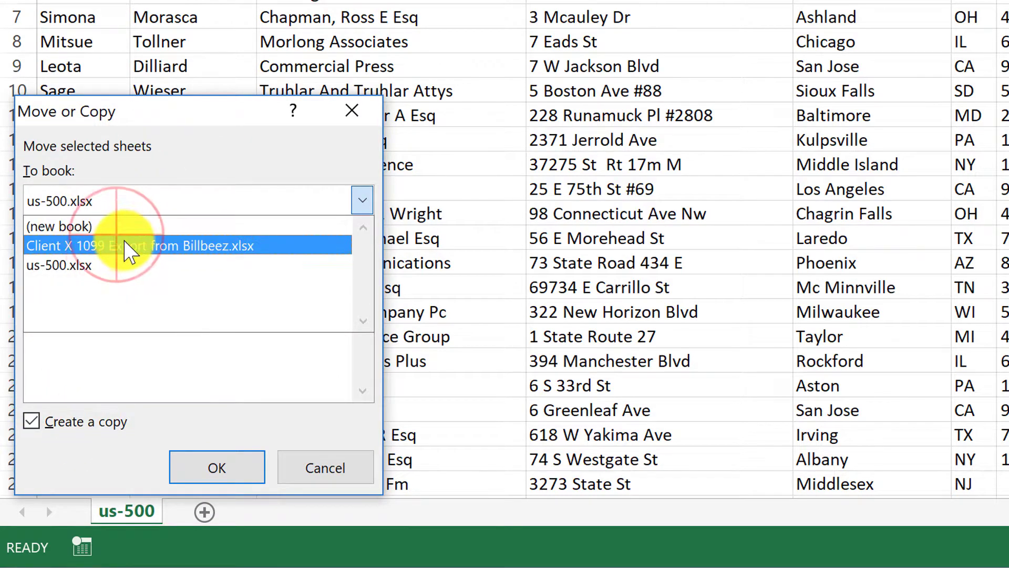
click(129, 250)
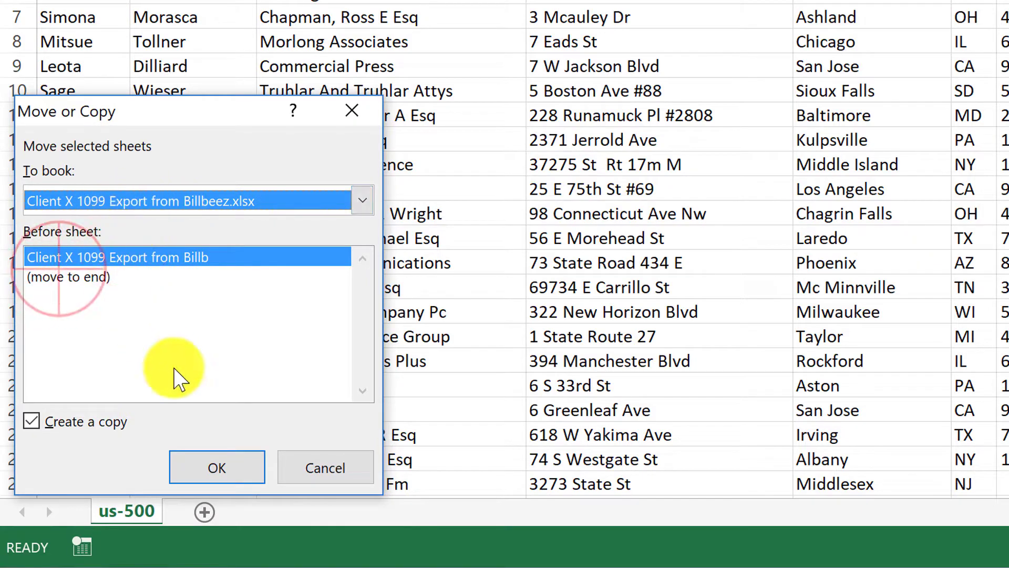
click(67, 277)
click(233, 468)
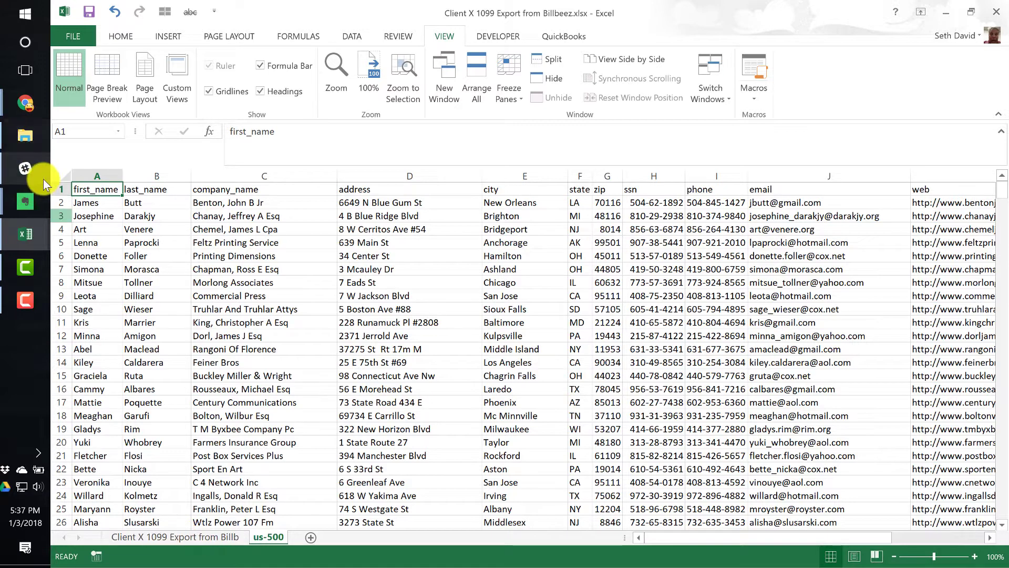
Insert a blank row above the headers of the copied us-500 sheet
click(59, 189)
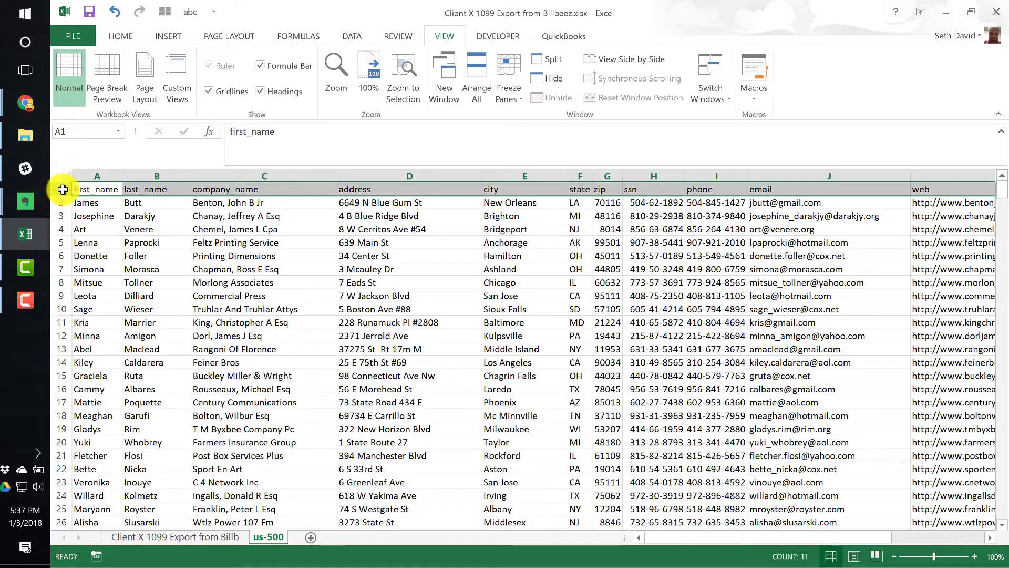
right_click(59, 189)
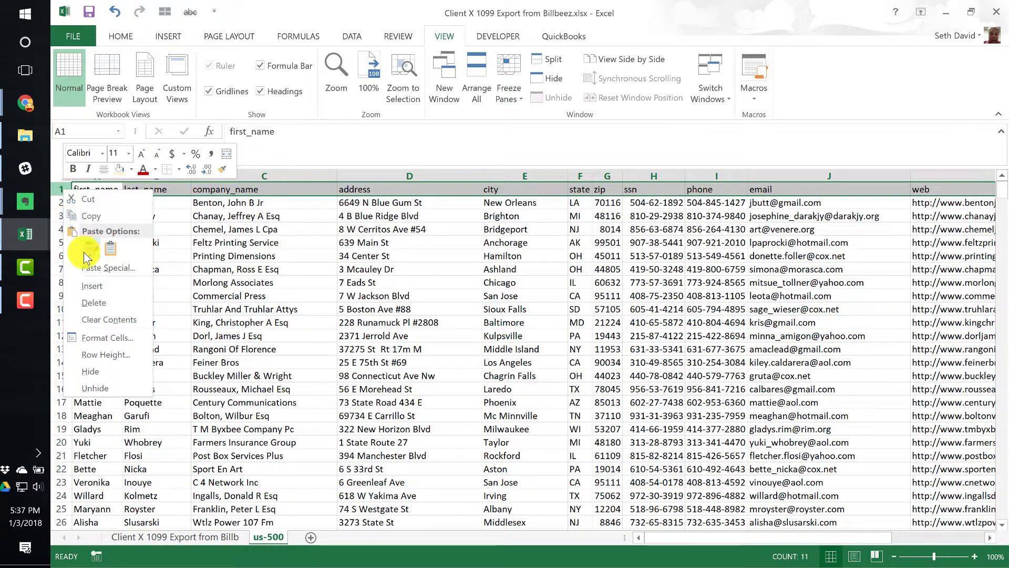
click(87, 286)
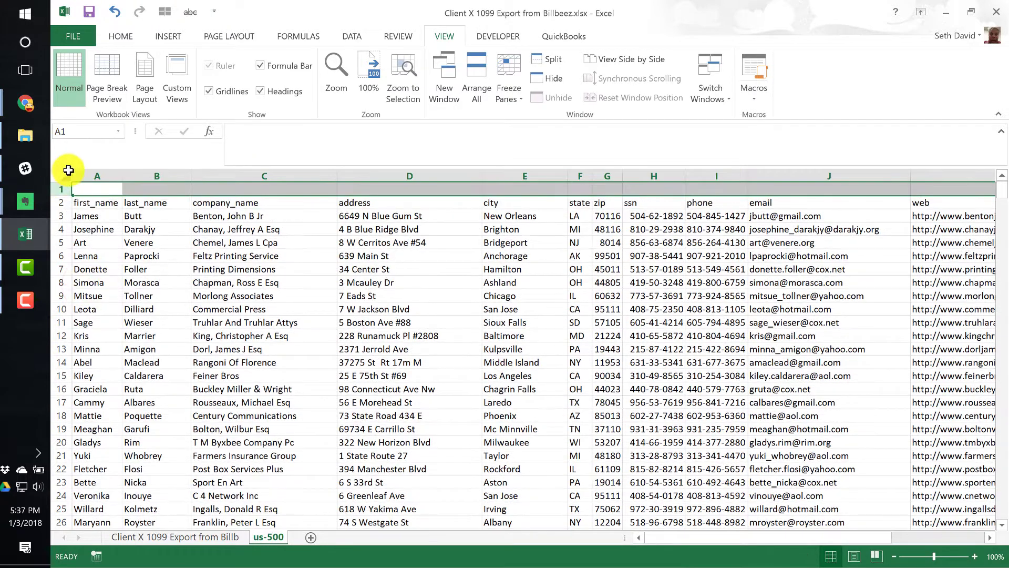
click(80, 190)
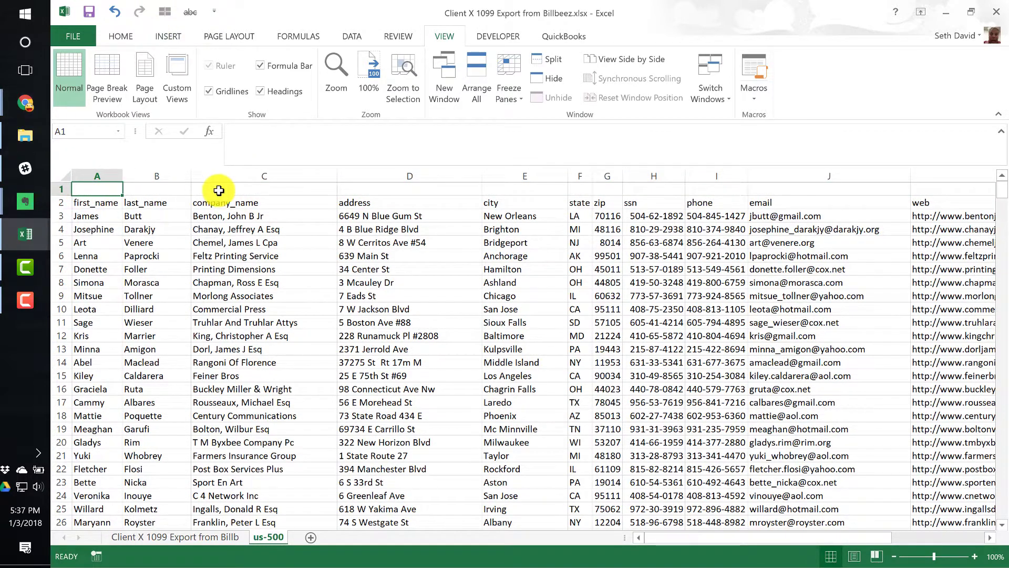
Enter 1 in C1 and the formula =C1+2 in D1
click(262, 178)
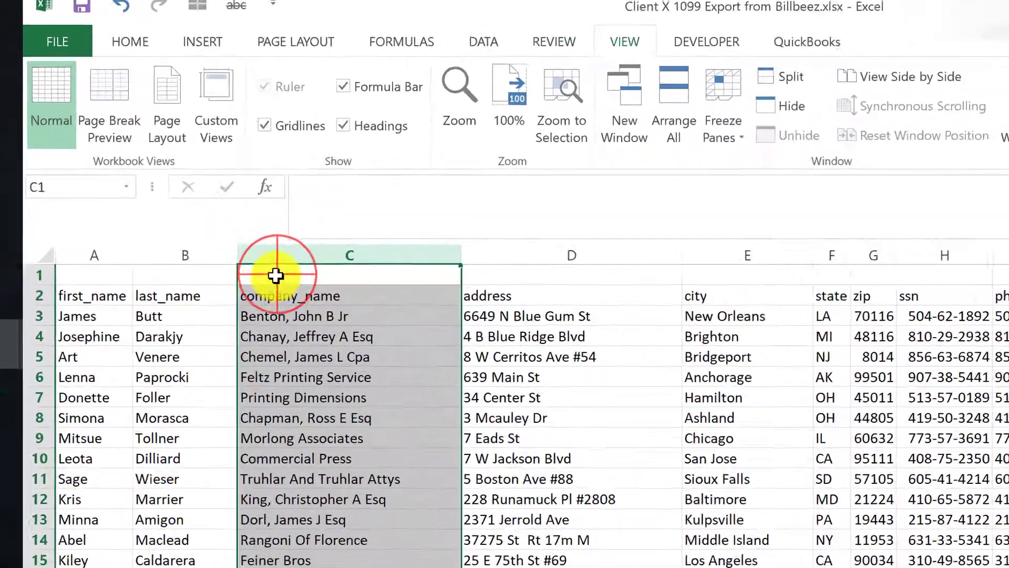
click(276, 275)
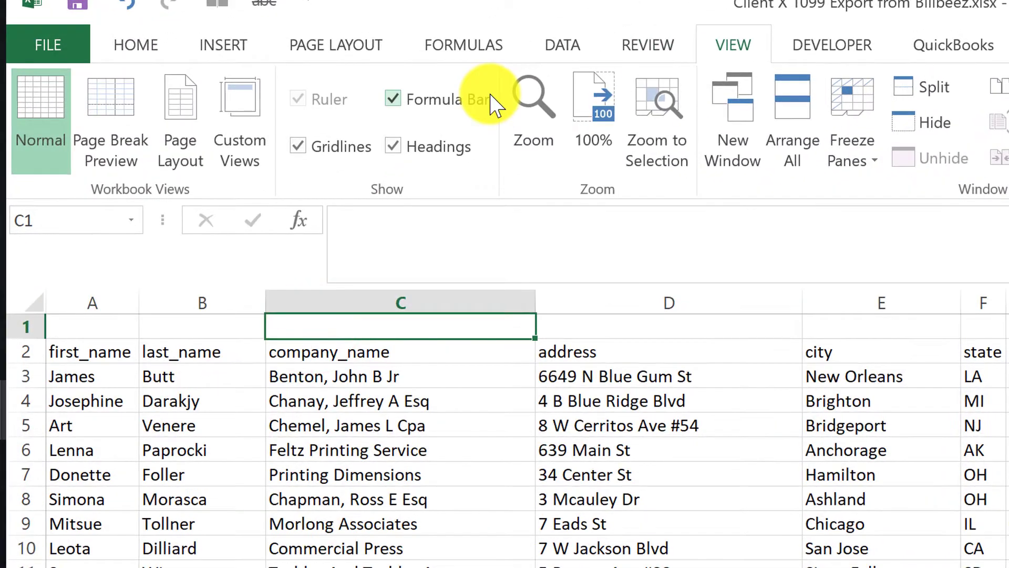
text(1)
key(Tab)
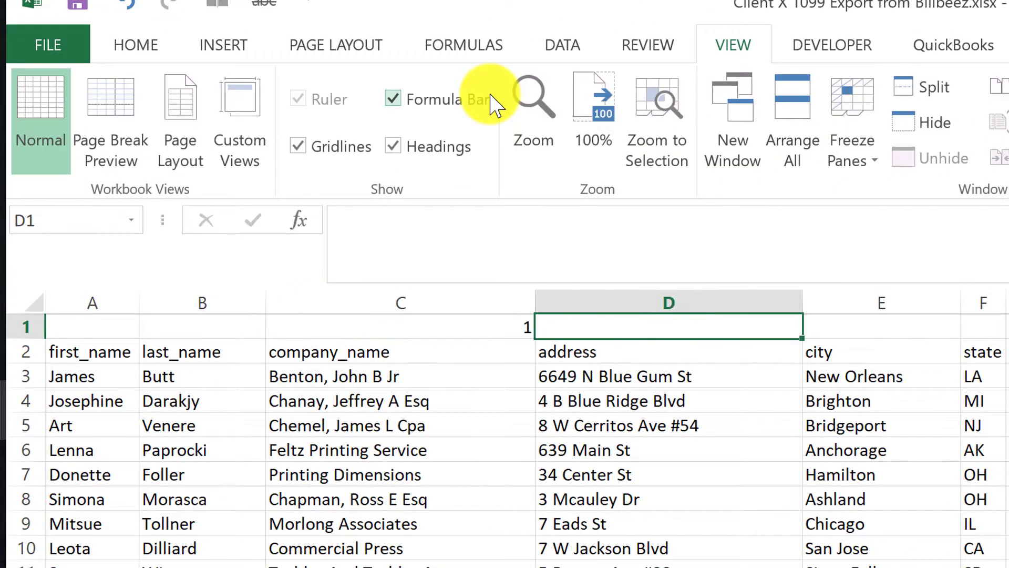
text(=)
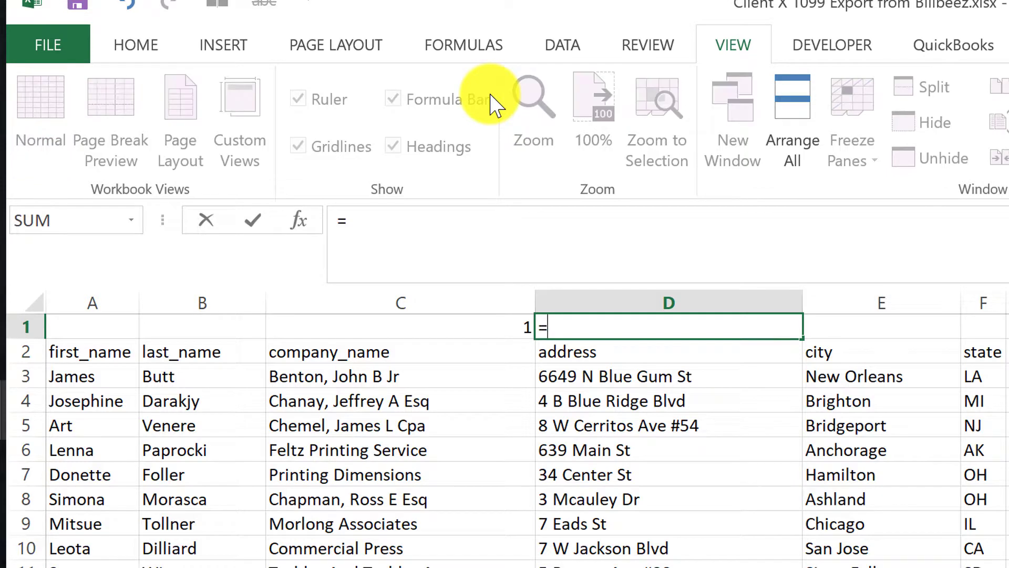
key(Left)
text(+2)
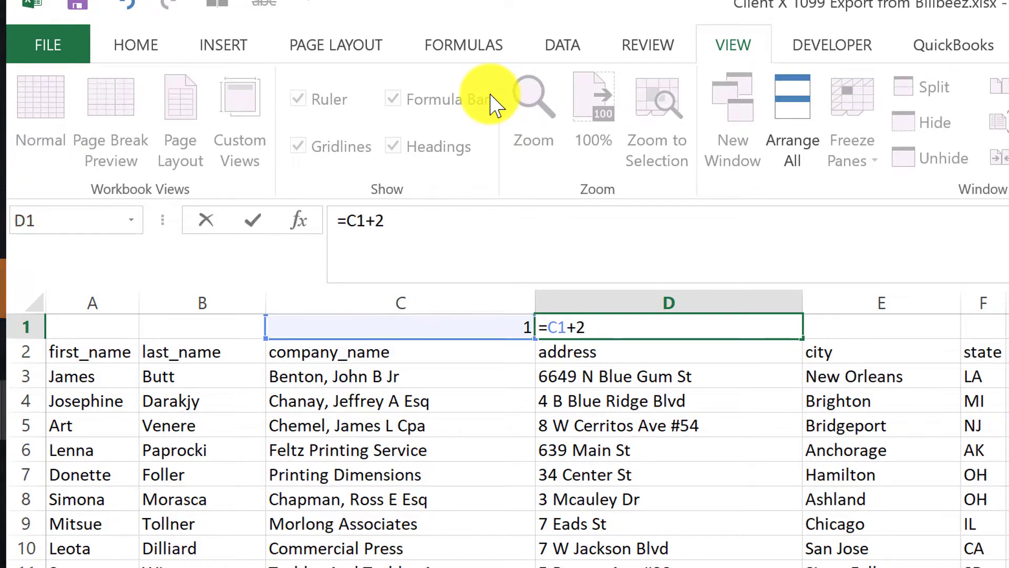
key(Return)
key(Up)
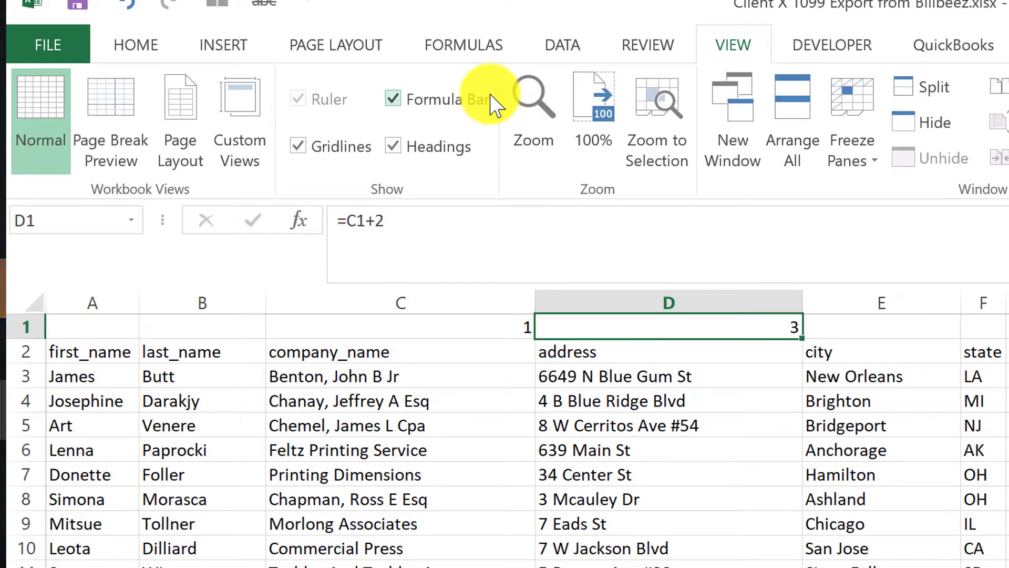
Copy D1's formula across E1:H1 and inspect the resulting values
key(ctrl+c)
key(Right)
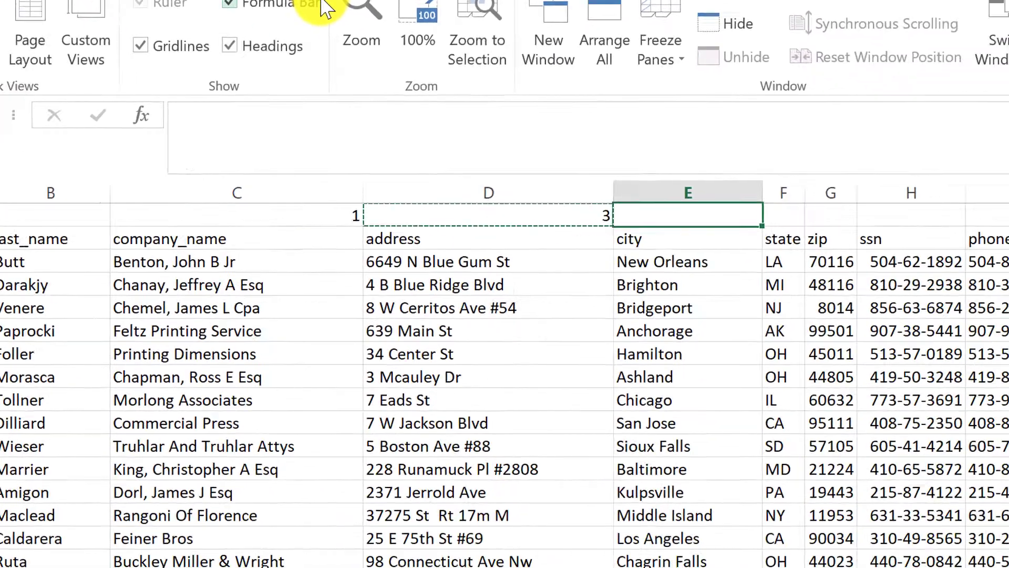
key(shift+Right)
key(shift+Right)
key(shift+Right)
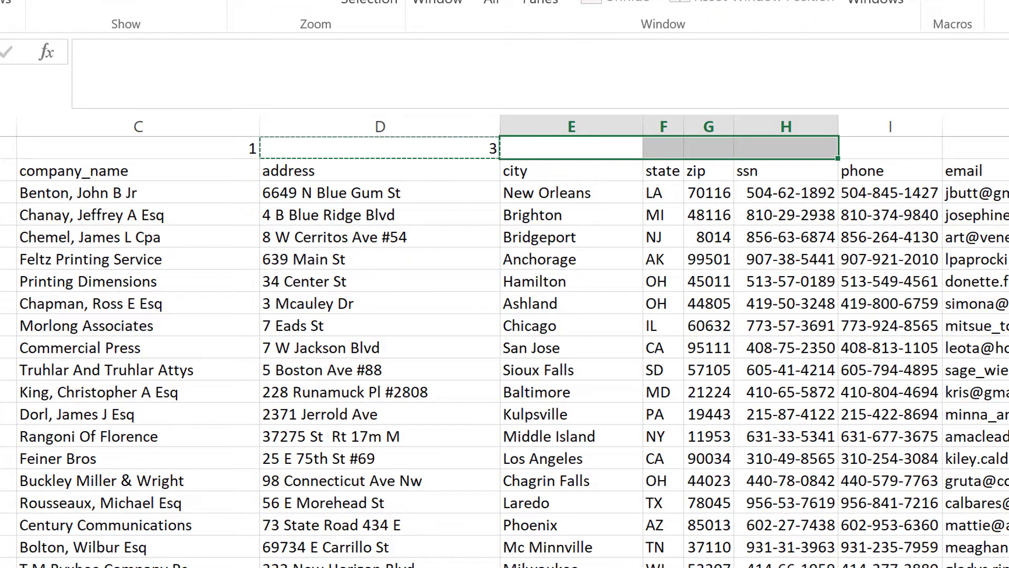
key(ctrl+v)
key(shift+Left)
key(shift+Left)
key(shift+Left)
key(Left)
key(Left)
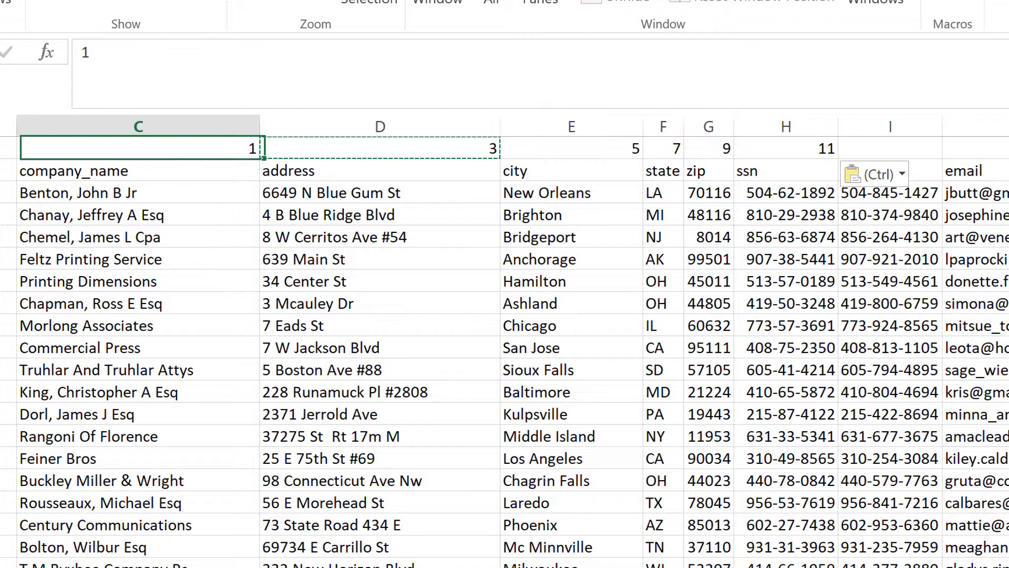
key(Right)
key(Right)
key(Right)
key(Right)
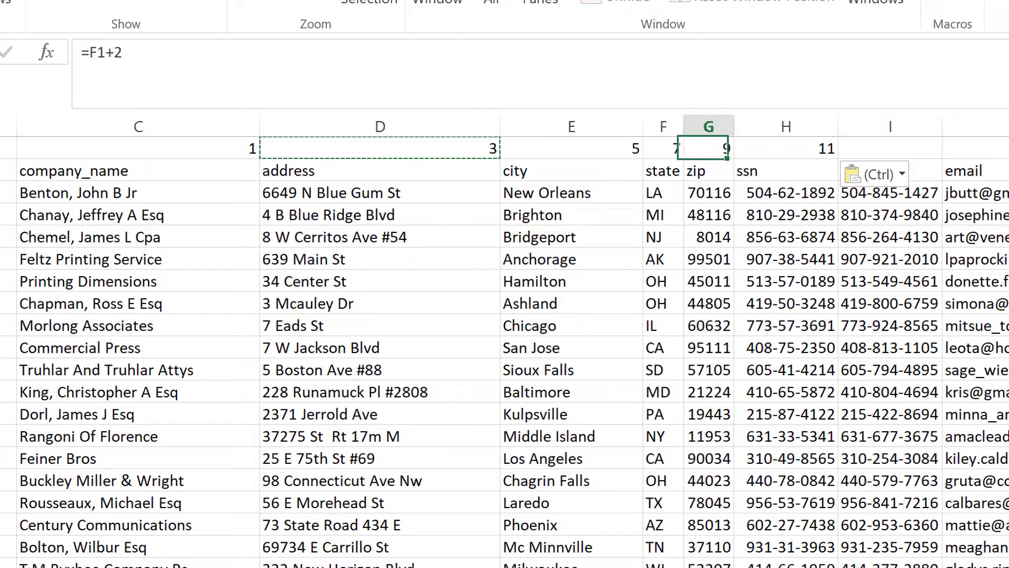
key(Left)
key(Left)
key(Left)
key(Left)
Rewrite D1 as =C1+2, then clear D1 through H1, leaving only C1's 1
key(Right)
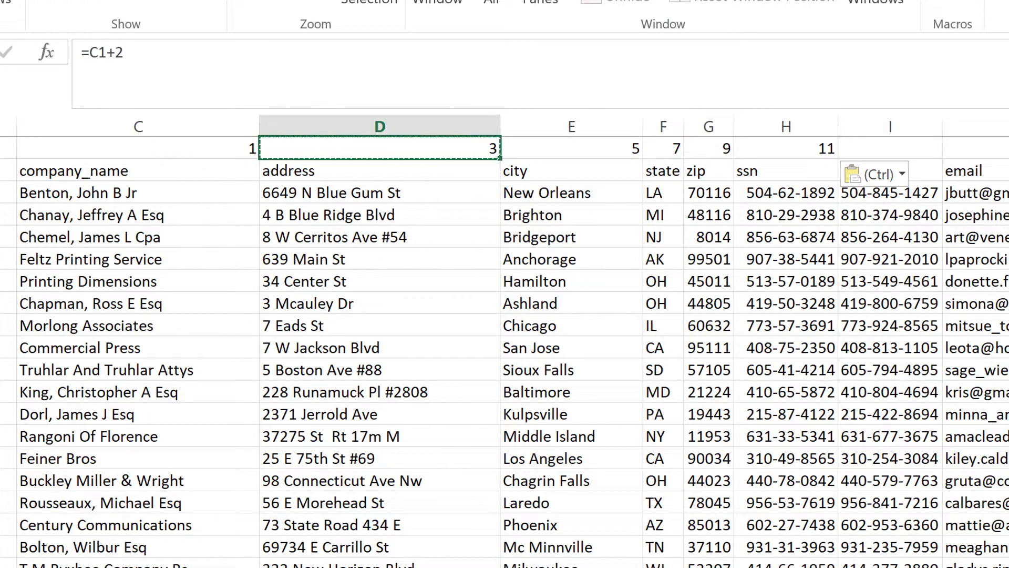
text(=)
key(Left)
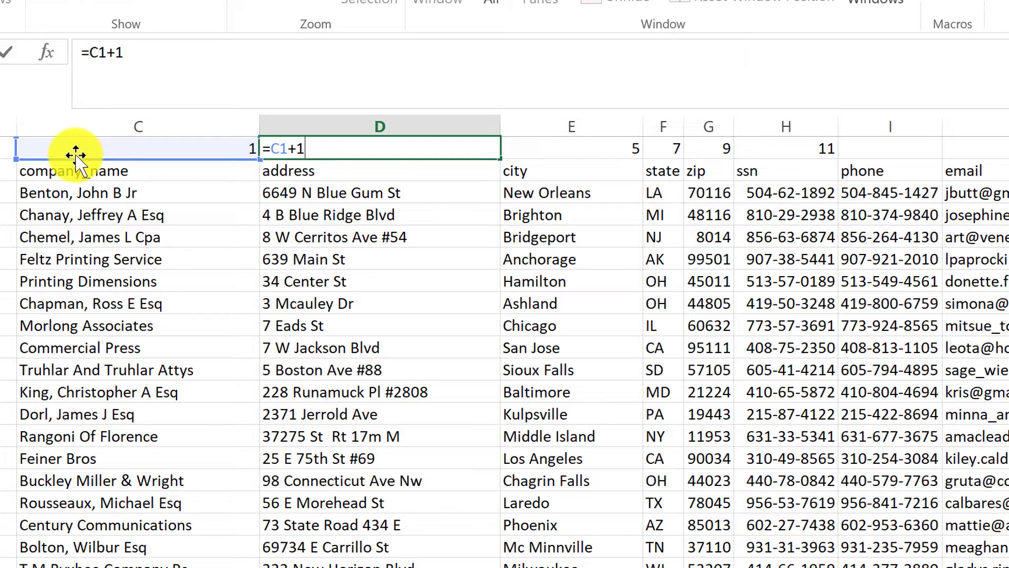
key(BackSpace)
text(2)
key(ctrl+Return)
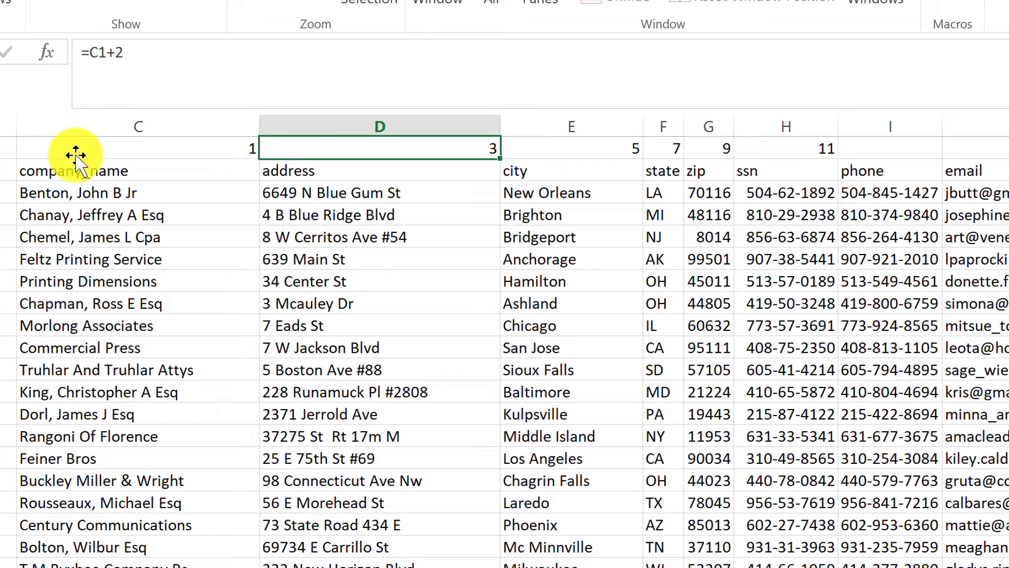
key(ctrl+shift+Right)
key(Delete)
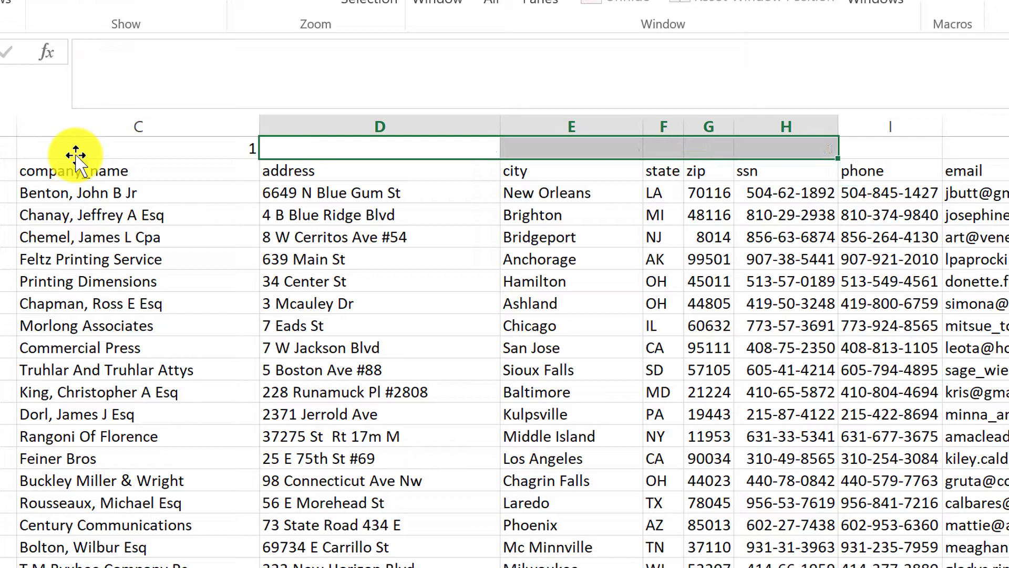
key(Left)
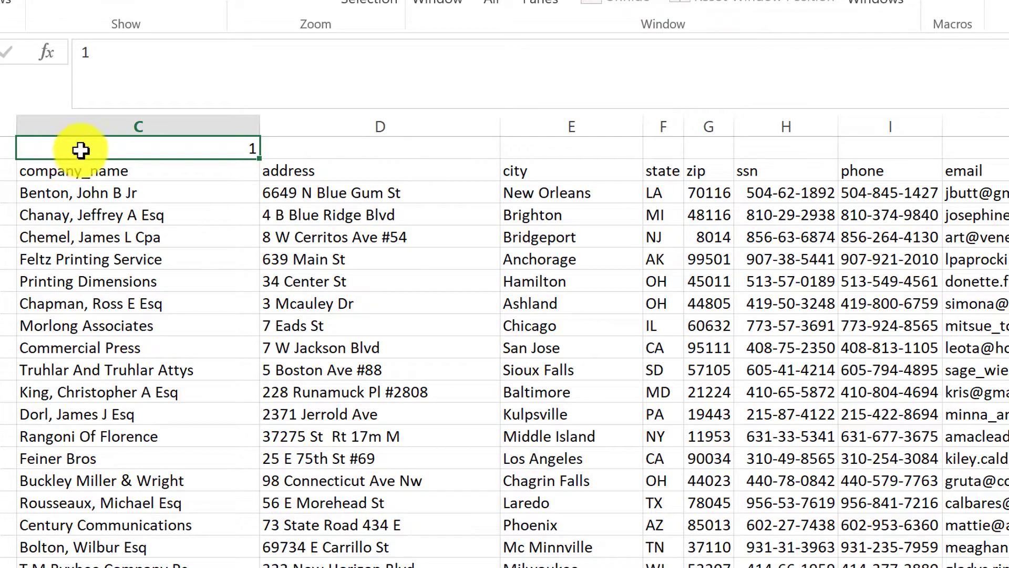
Compare the company_name and Recipient Name columns, then enter =C1+1 in us-500's D1
click(99, 125)
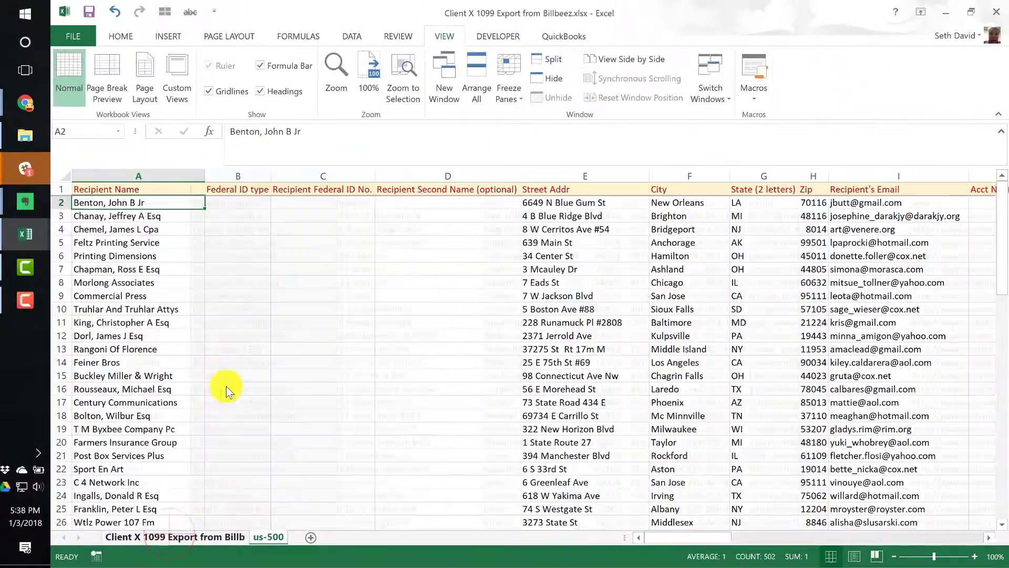
click(91, 172)
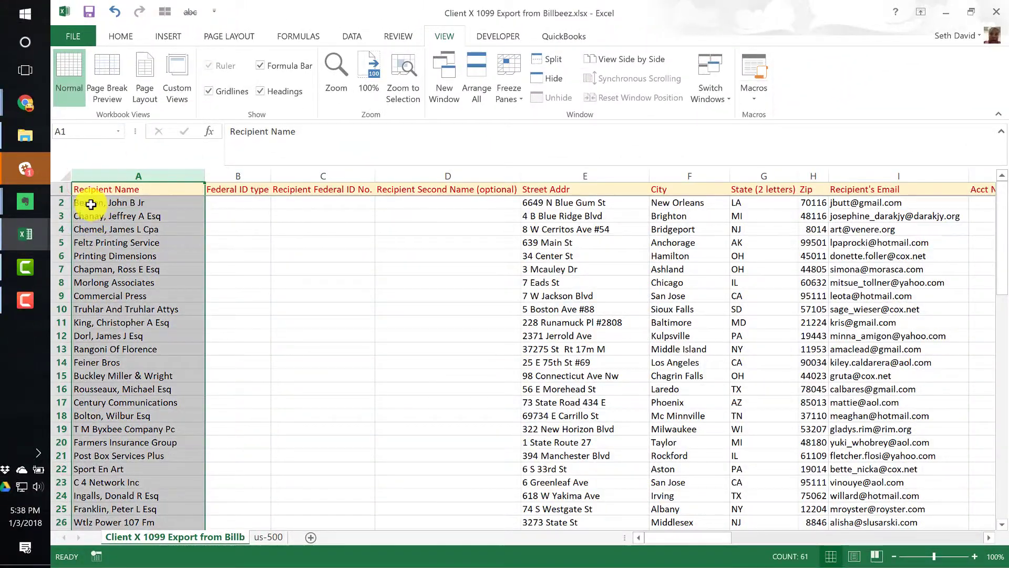
click(269, 537)
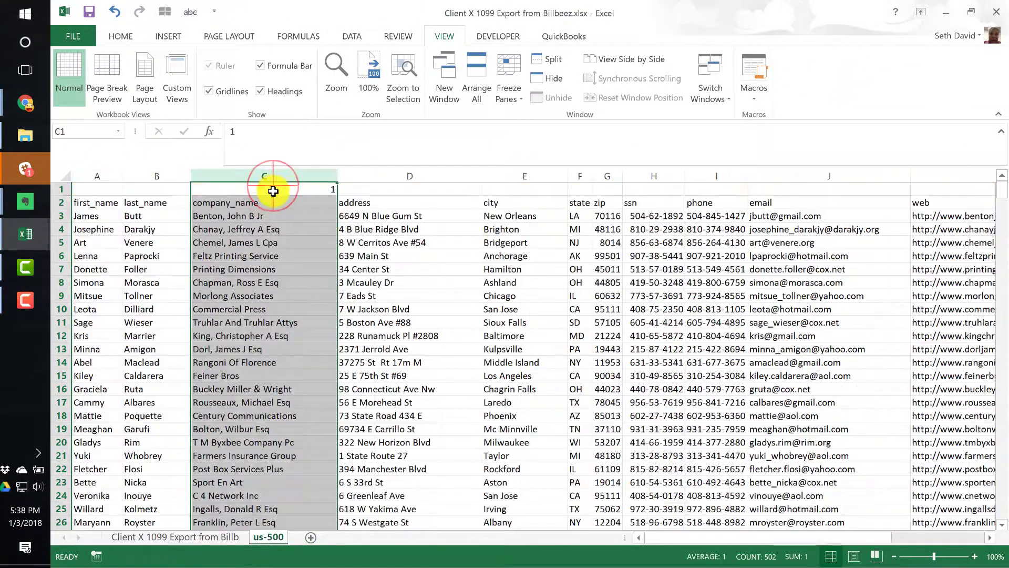
click(284, 188)
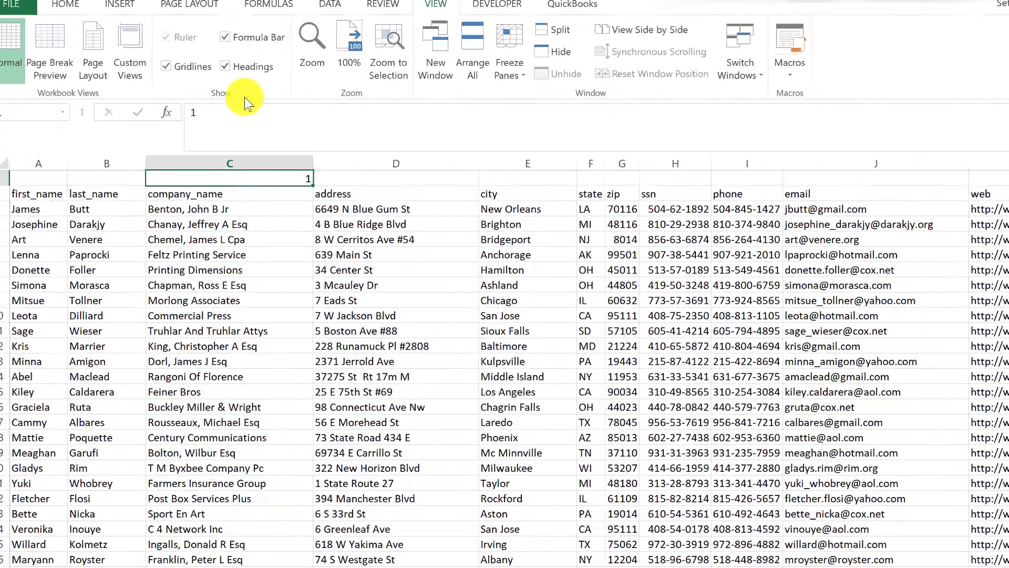
key(Right)
text(=)
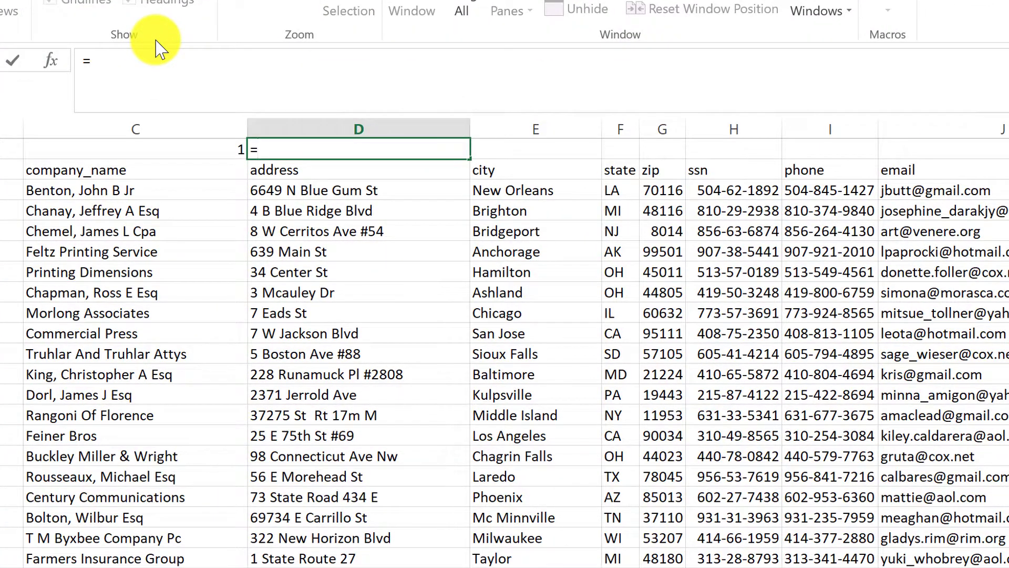
key(Left)
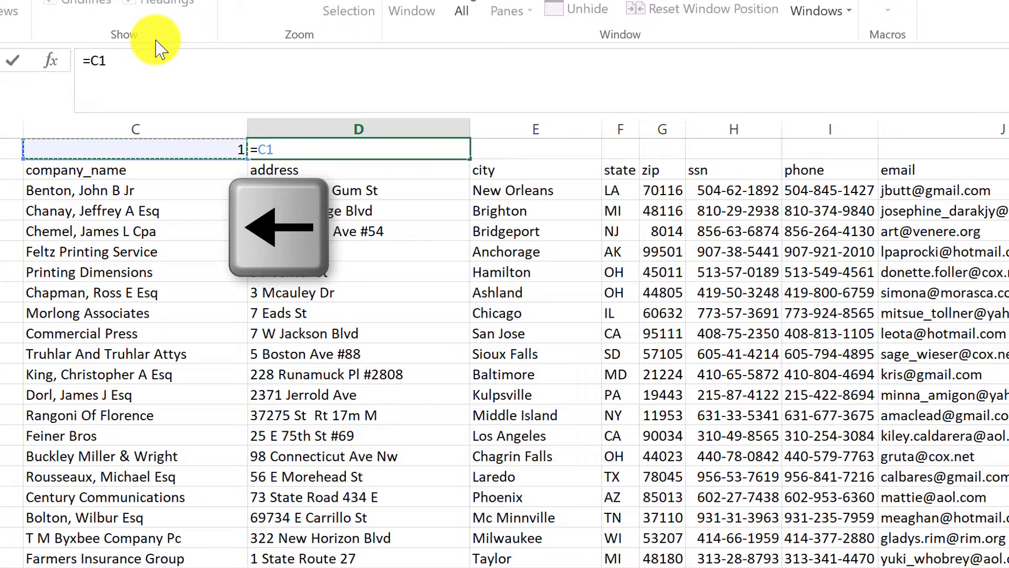
text(+1)
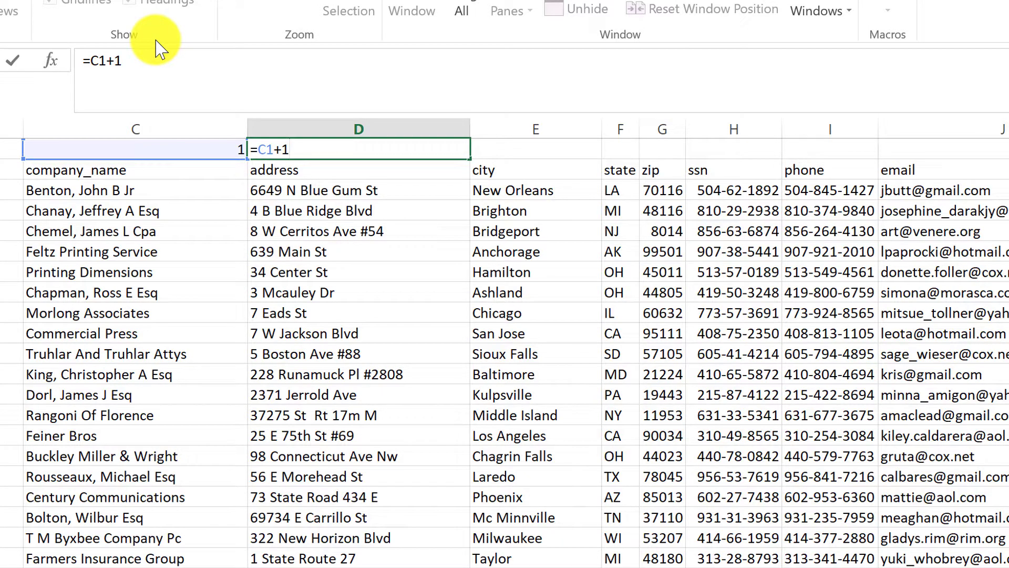
key(ctrl+Return)
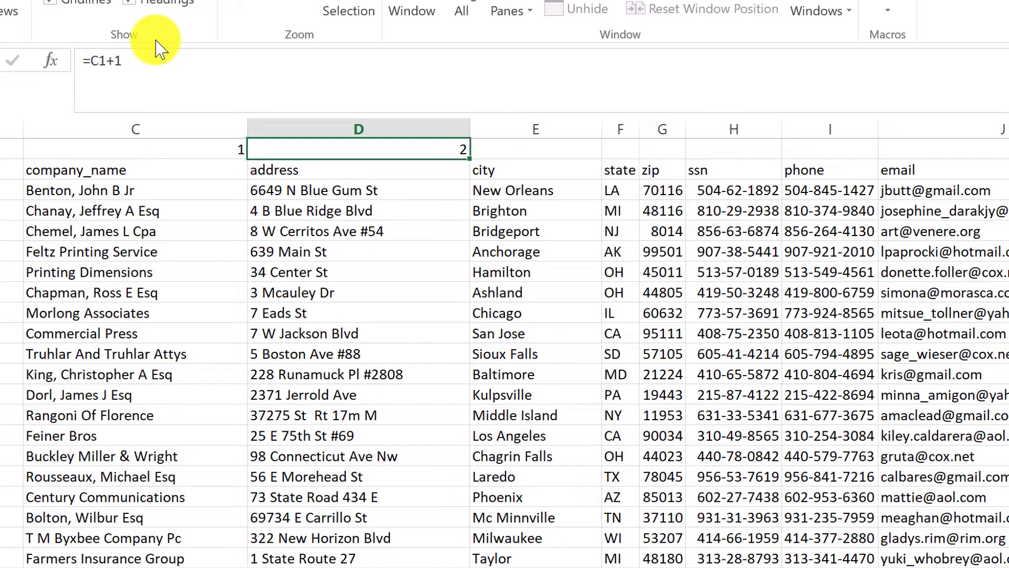
Paste D1's formula into E1:H1 so row 1 counts 1 to 6
key(Right)
key(shift+Right)
key(shift+Right)
key(shift+Right)
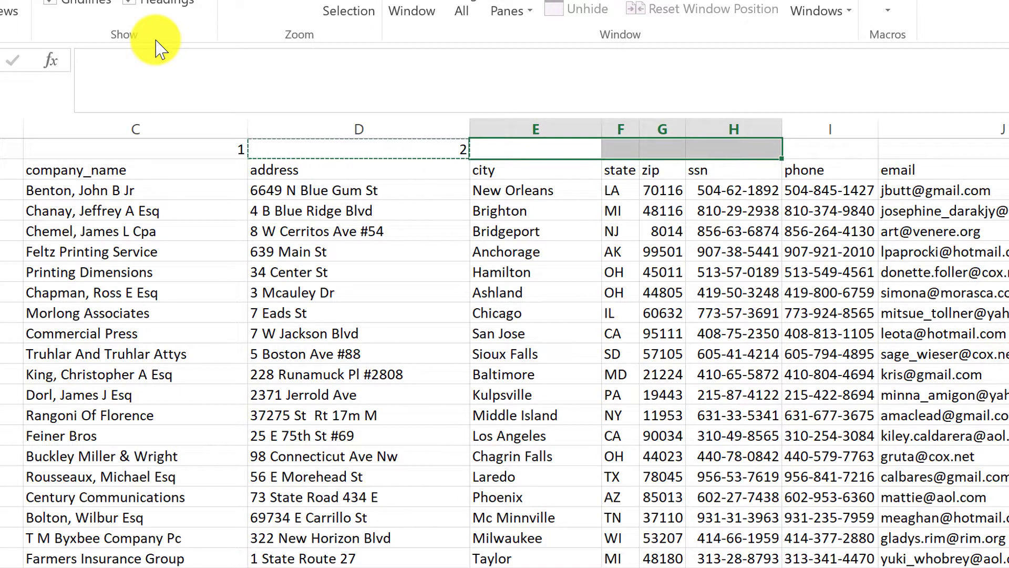
key(ctrl+v)
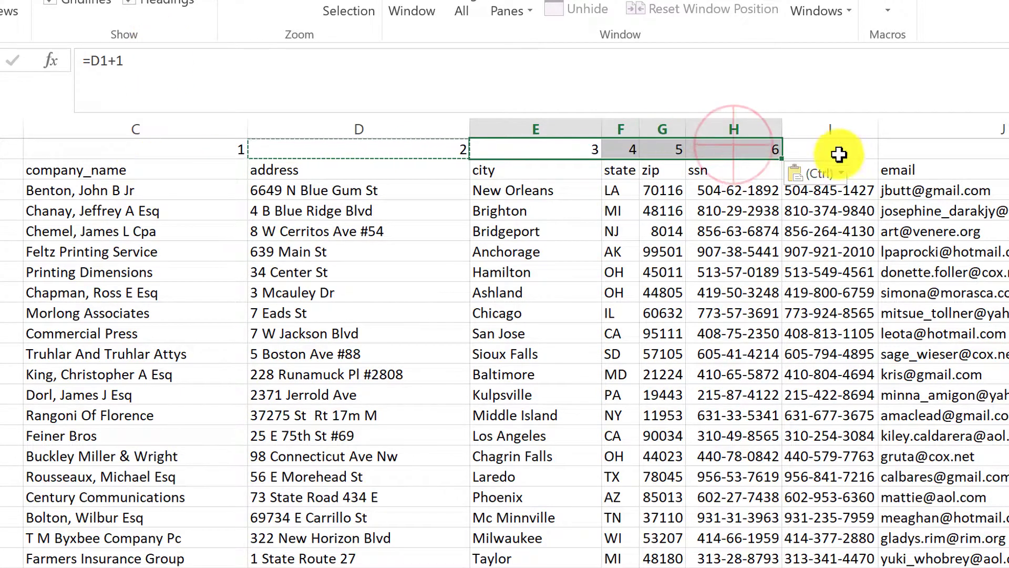
click(743, 147)
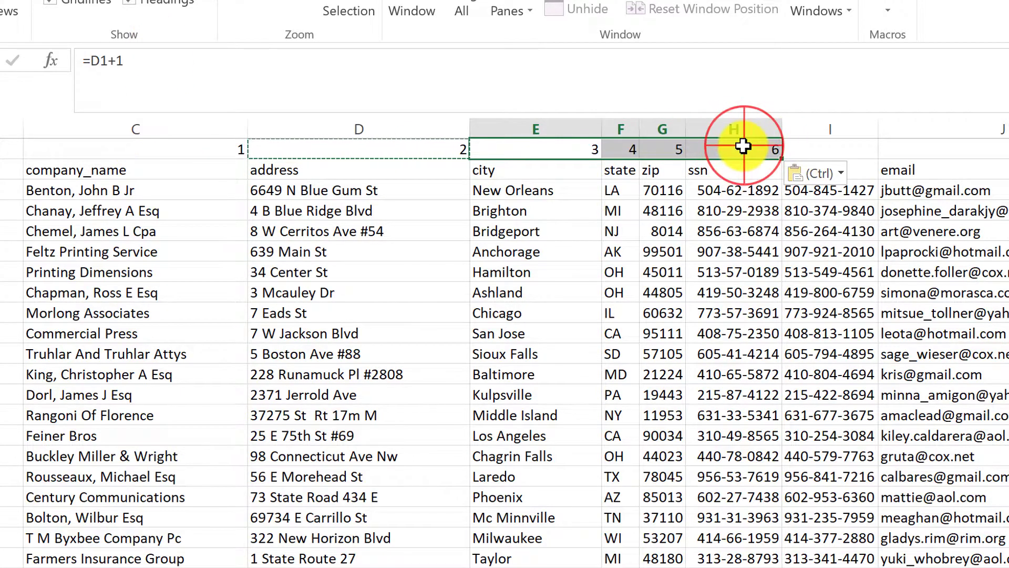
click(242, 148)
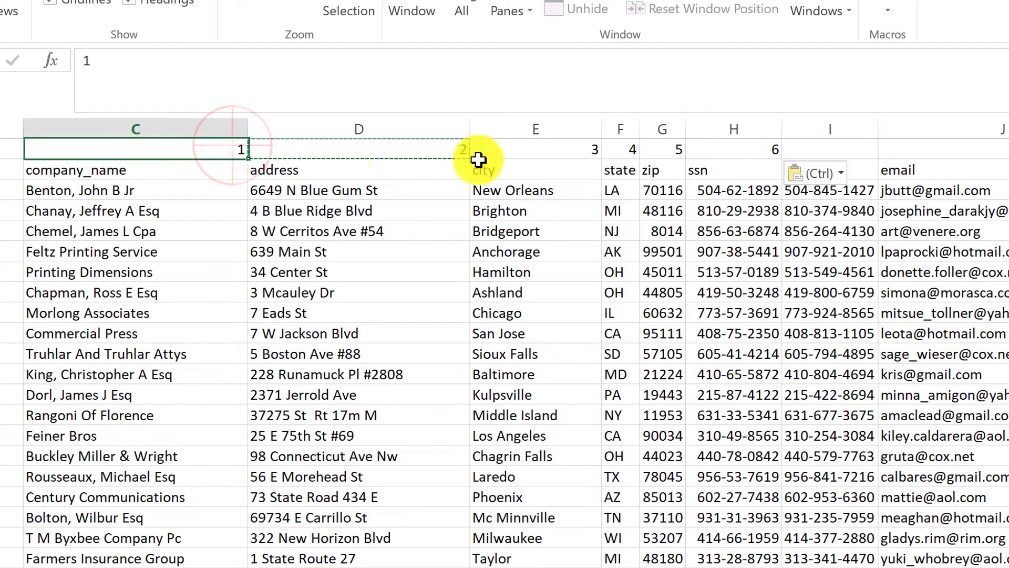
click(717, 152)
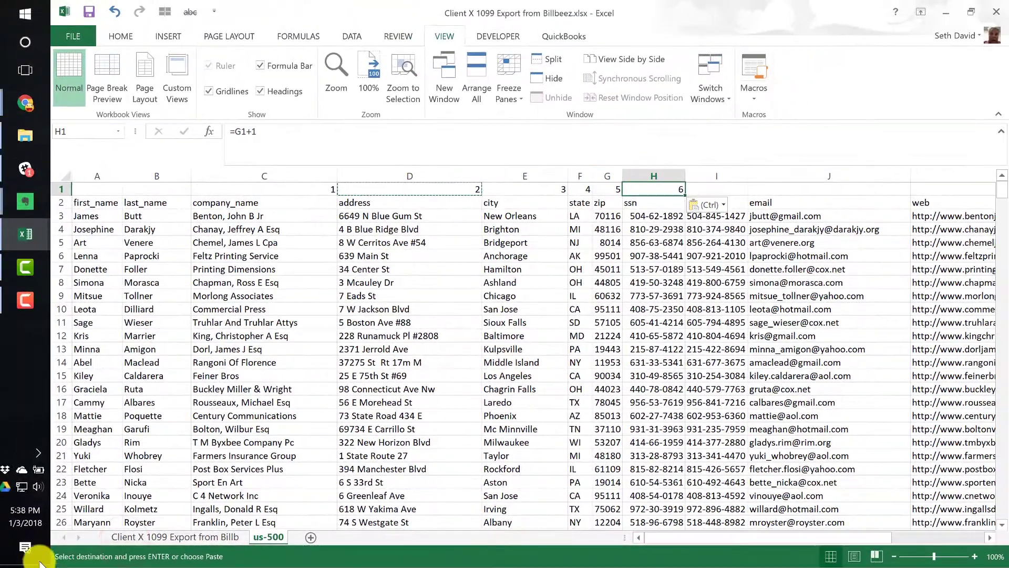
On the Client X export sheet, start a VLOOKUP in B2 using A2 as the lookup value
click(130, 537)
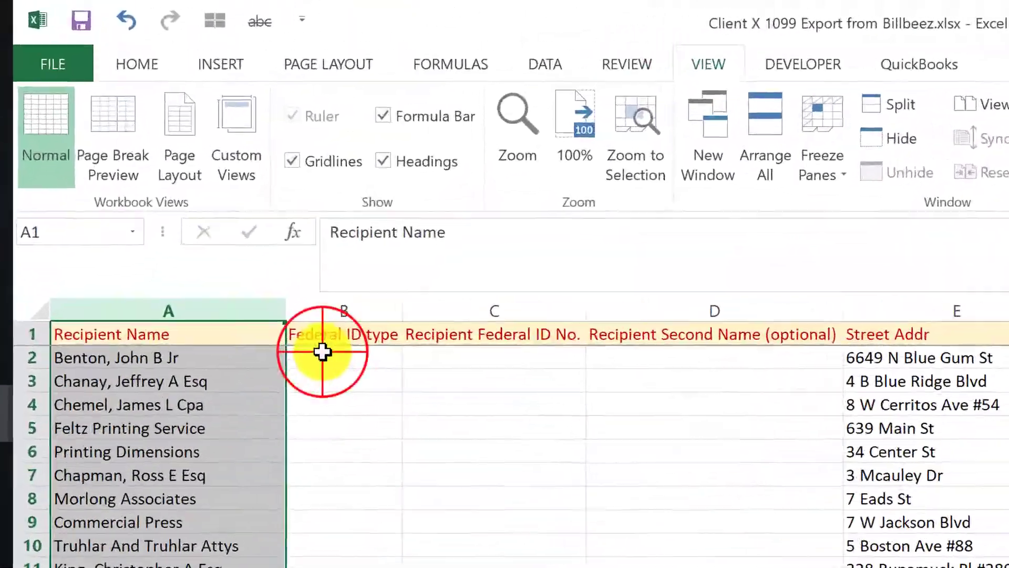
click(323, 351)
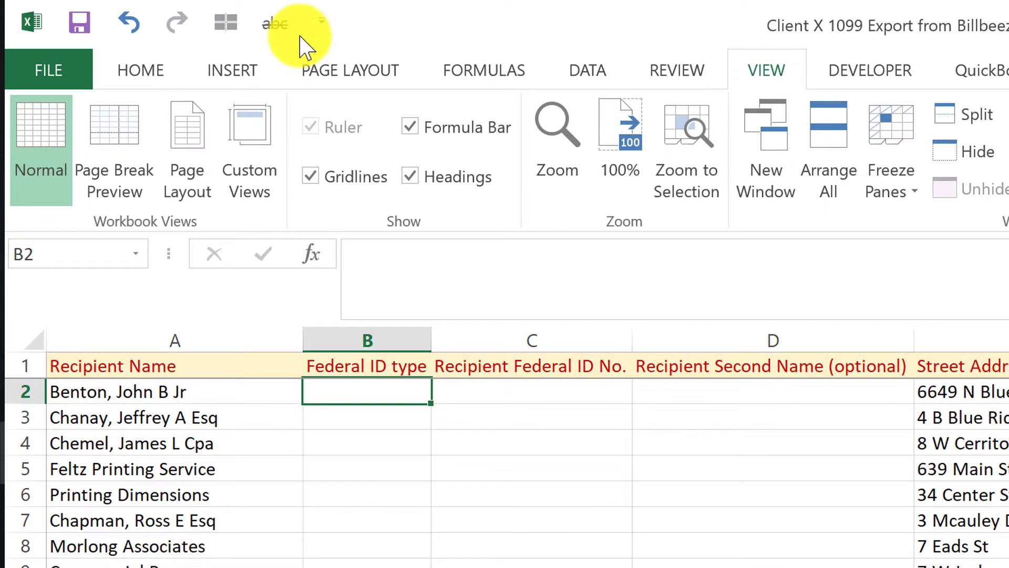
text(=v)
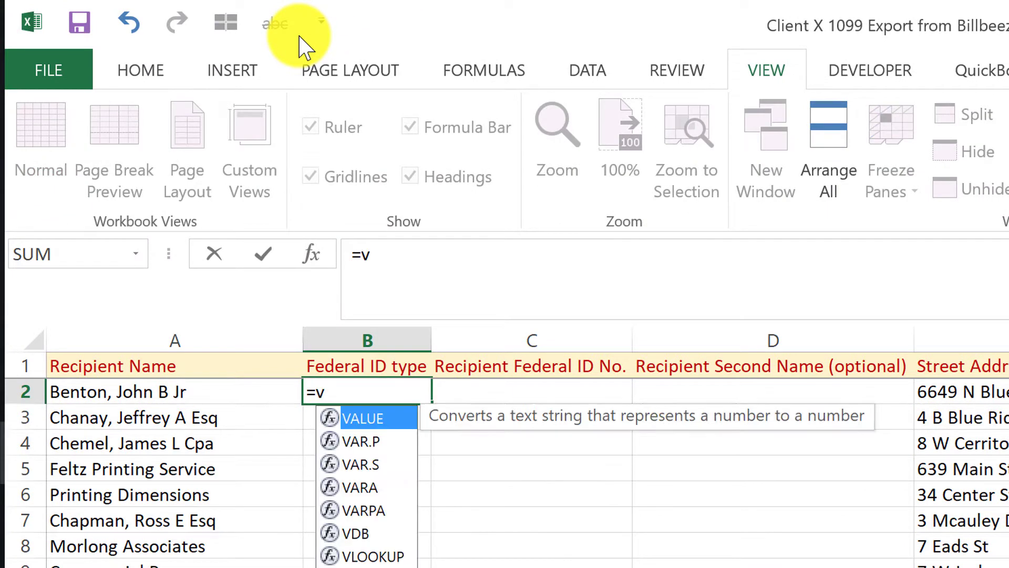
text(l)
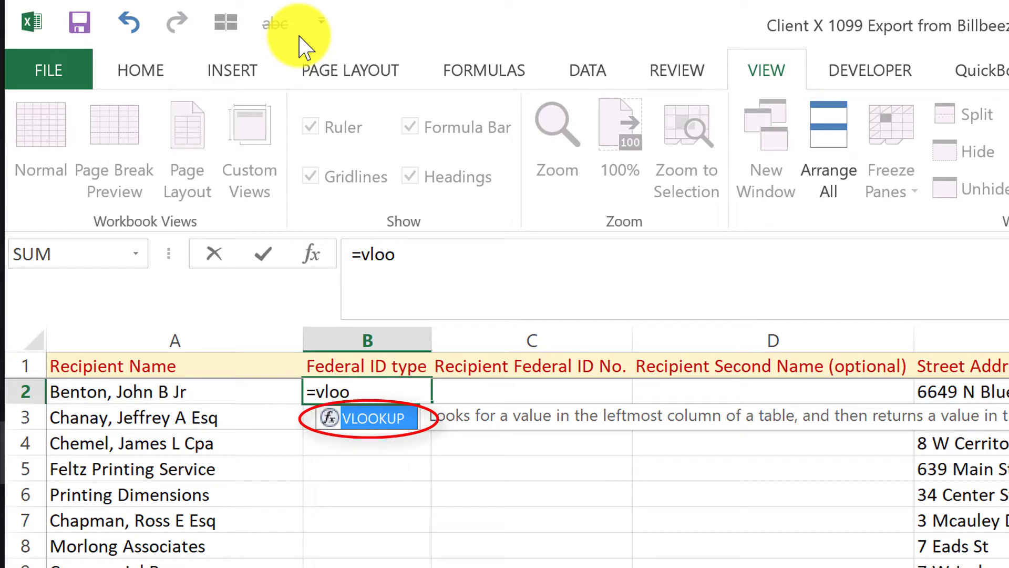
text(oo)
key(Tab)
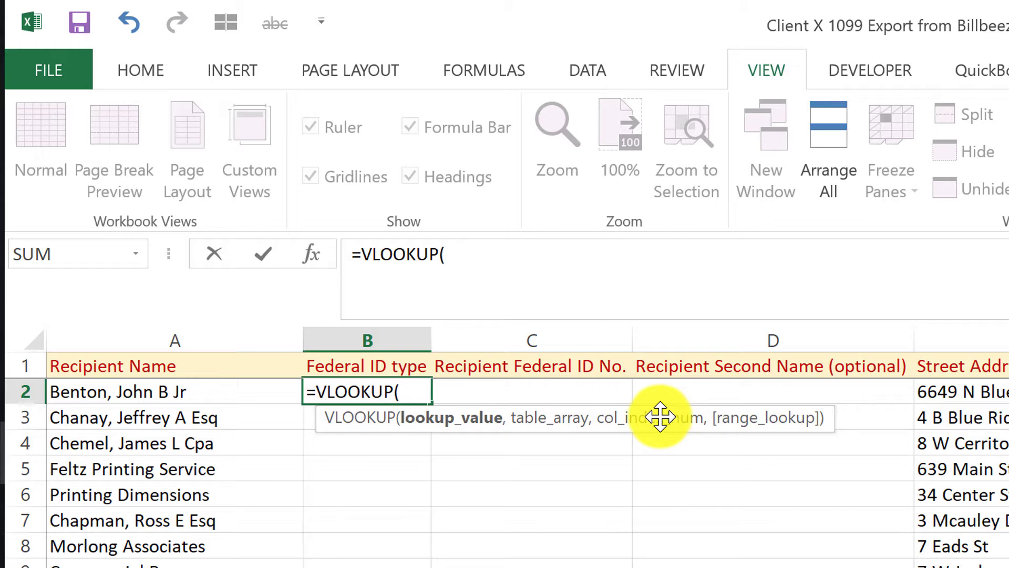
click(91, 393)
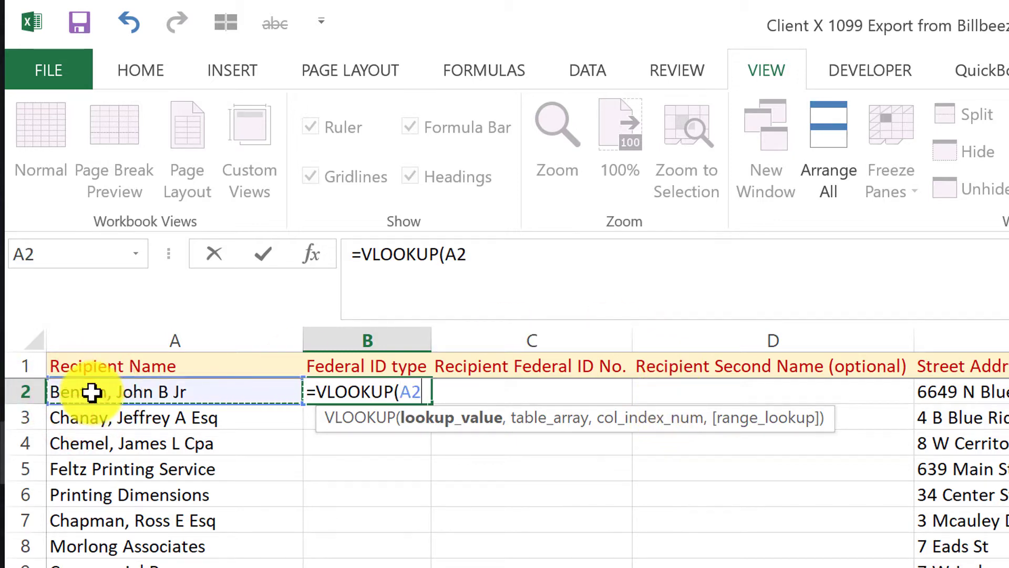
Finish B2 as =VLOOKUP(A2,'us-500'!C2:H502,6,FALSE) for an exact match
text(,)
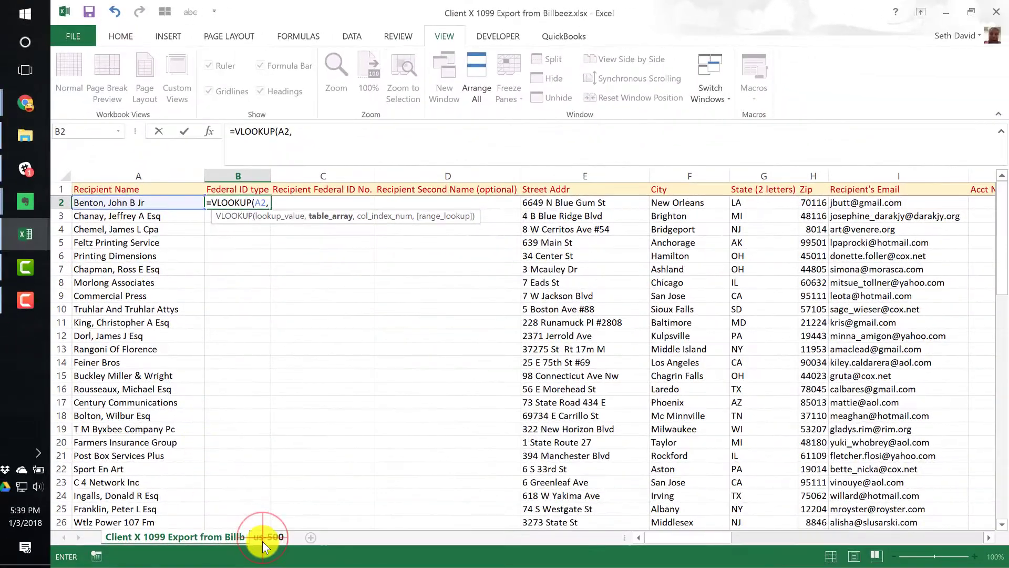
click(265, 538)
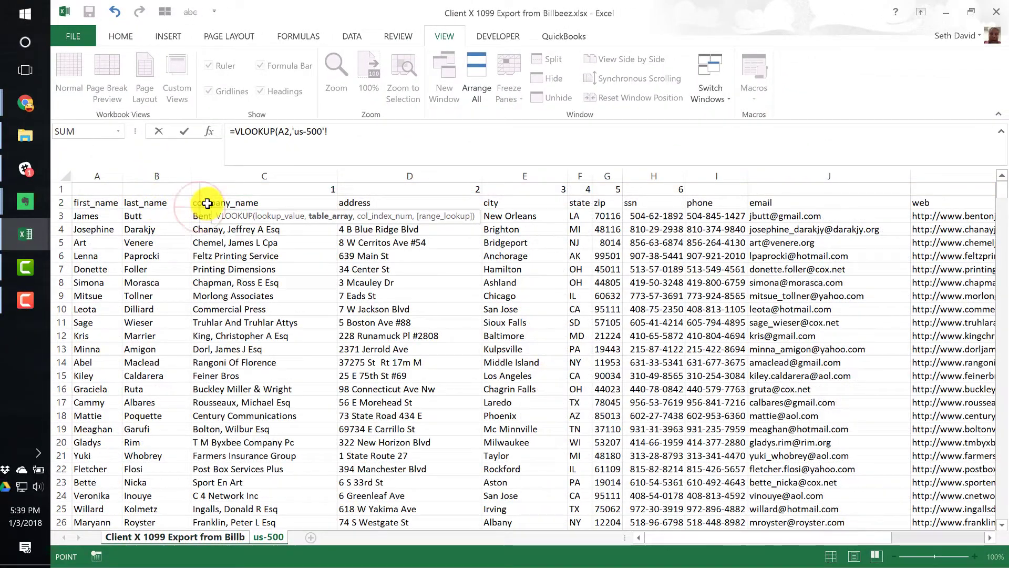
click(208, 204)
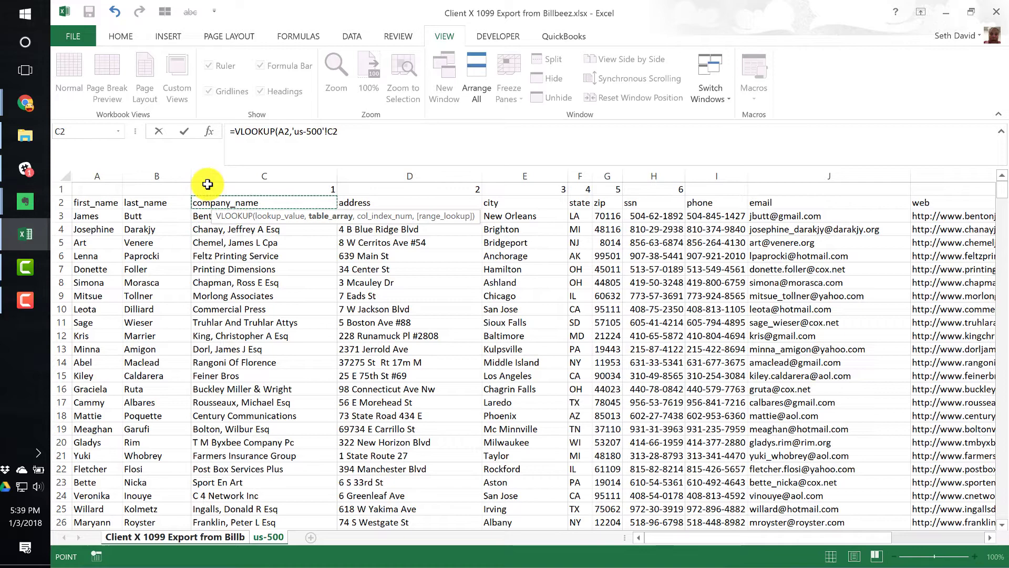
scroll(207, 184, down, 9)
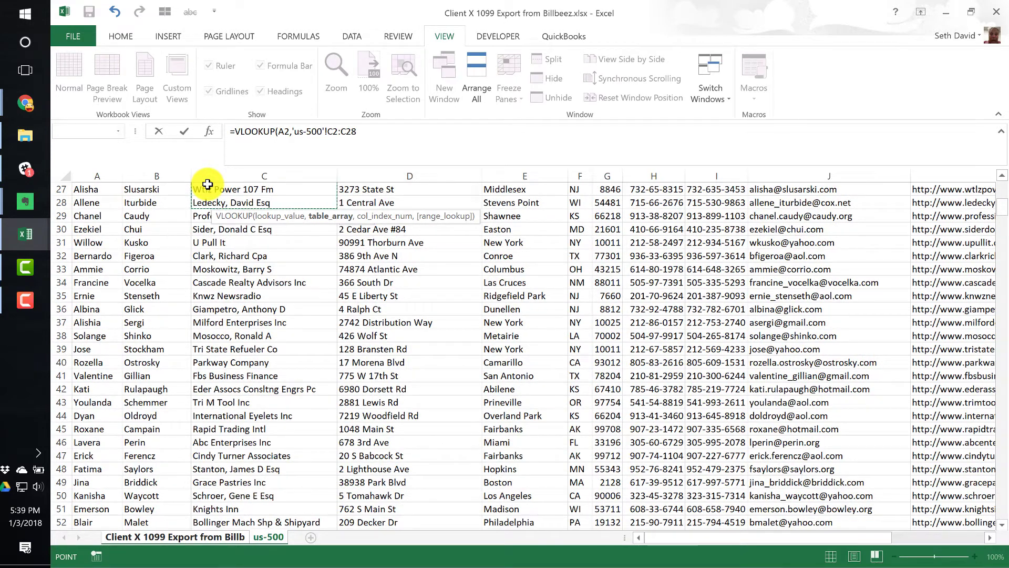
drag(331, 207, 683, 210)
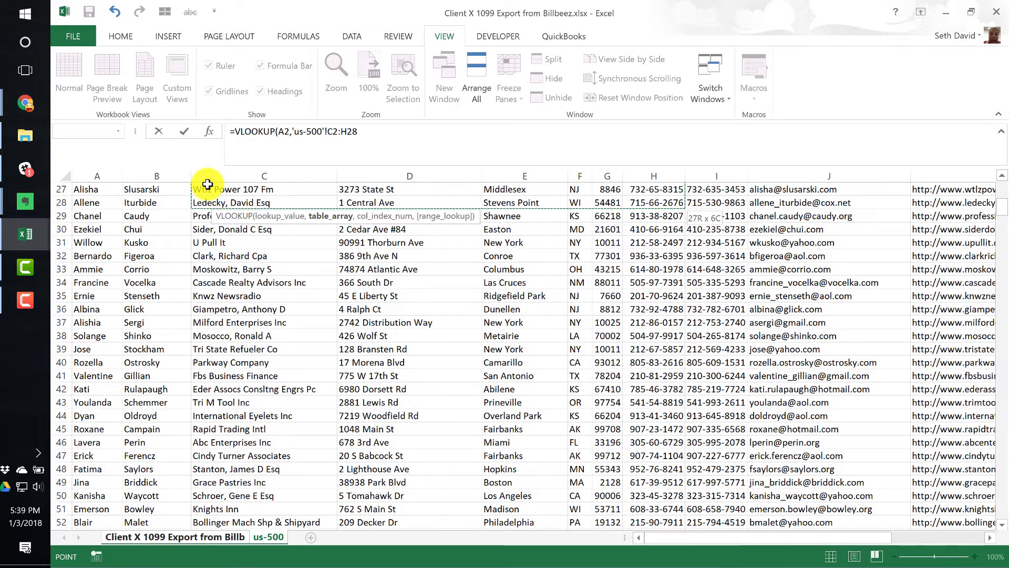
key(ctrl+shift+Down)
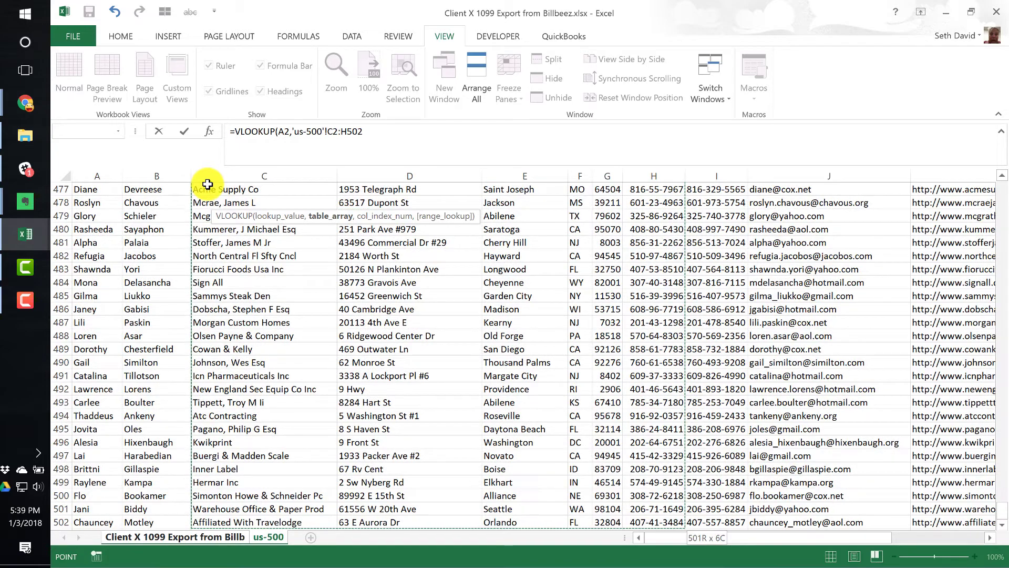
text(,)
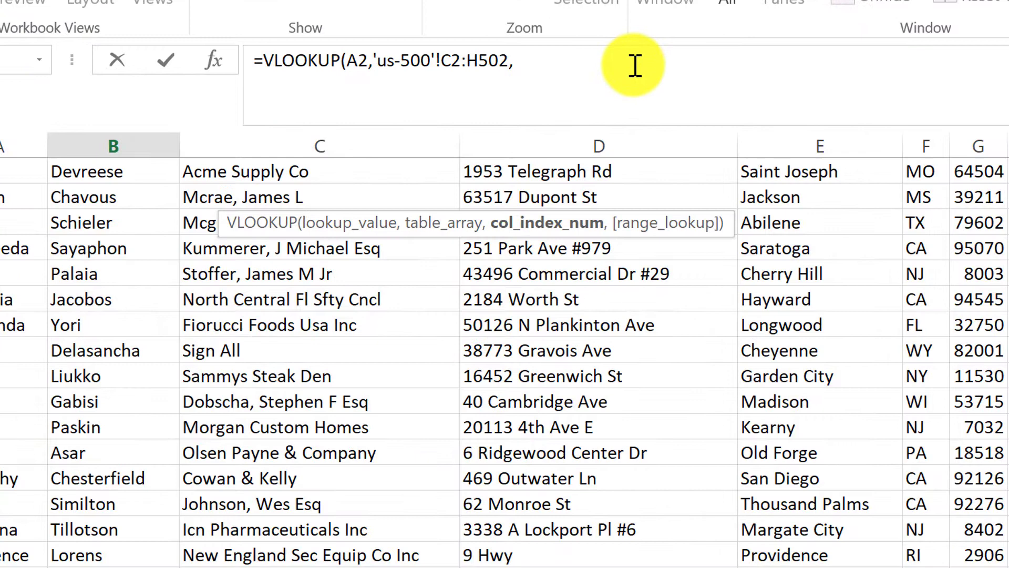
text(6,fa)
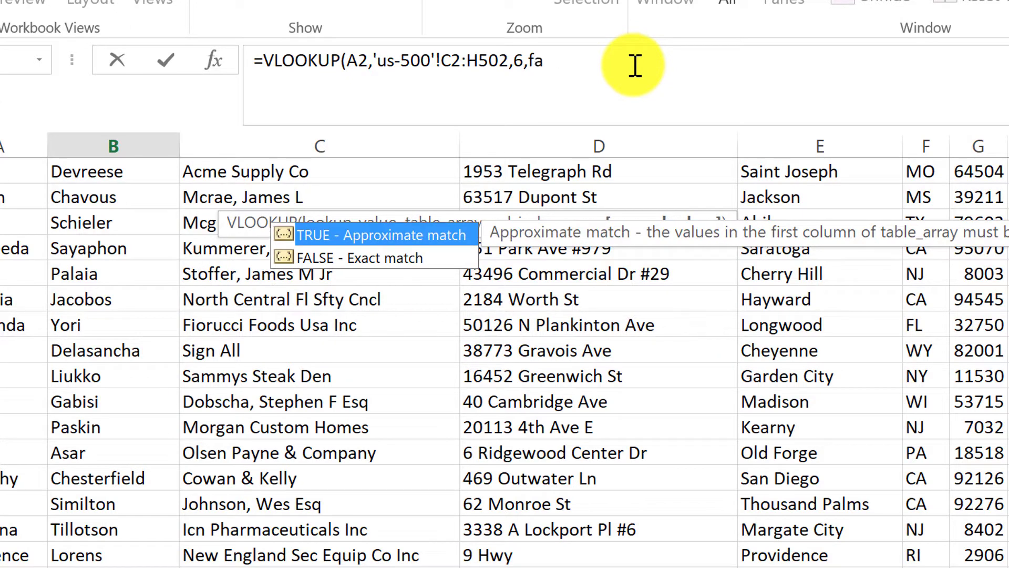
text(se))
key(Return)
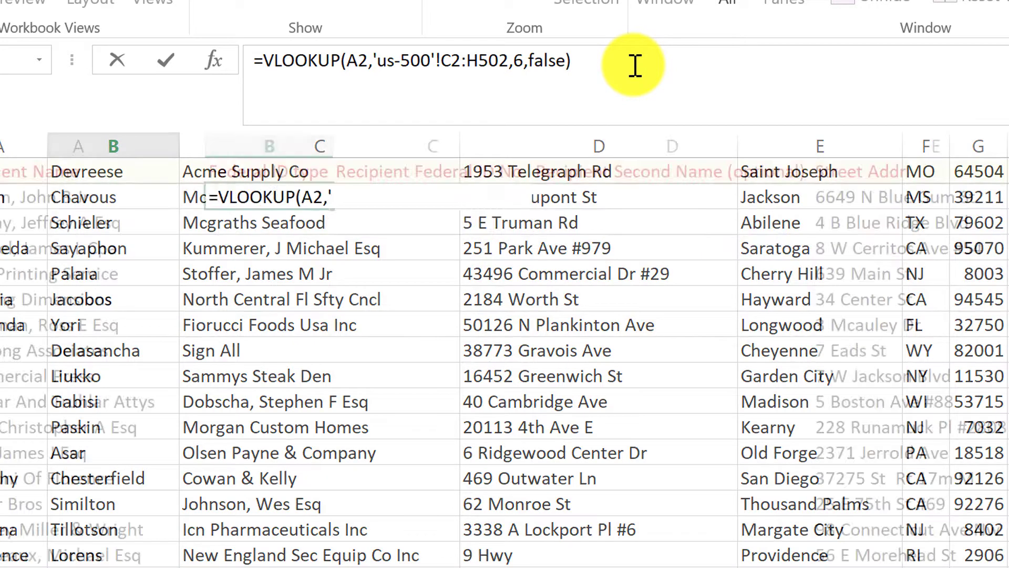
key(Up)
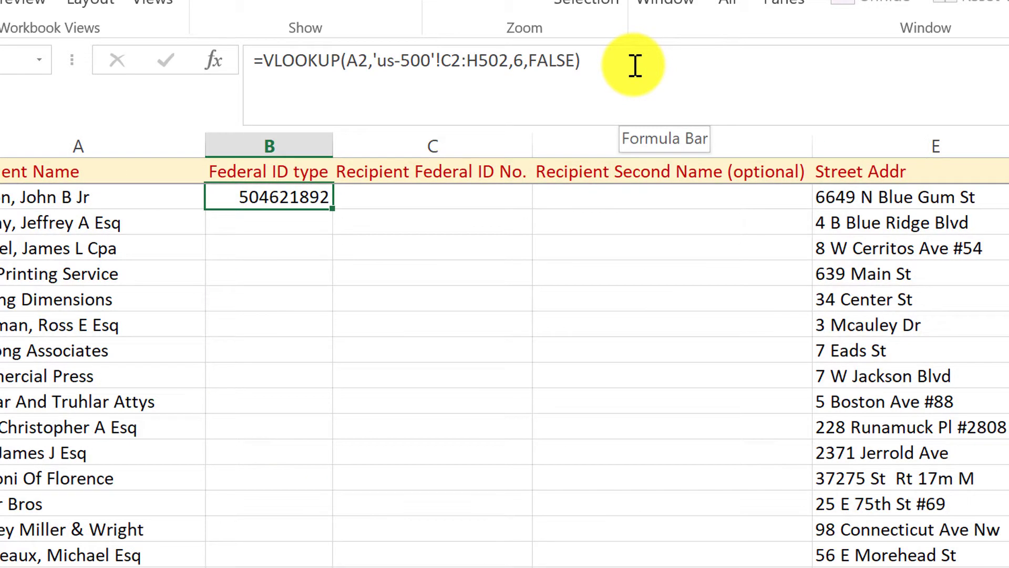
Edit B2's lookup range to the absolute reference 'us-500'!$C$2:$H$502
key(Left)
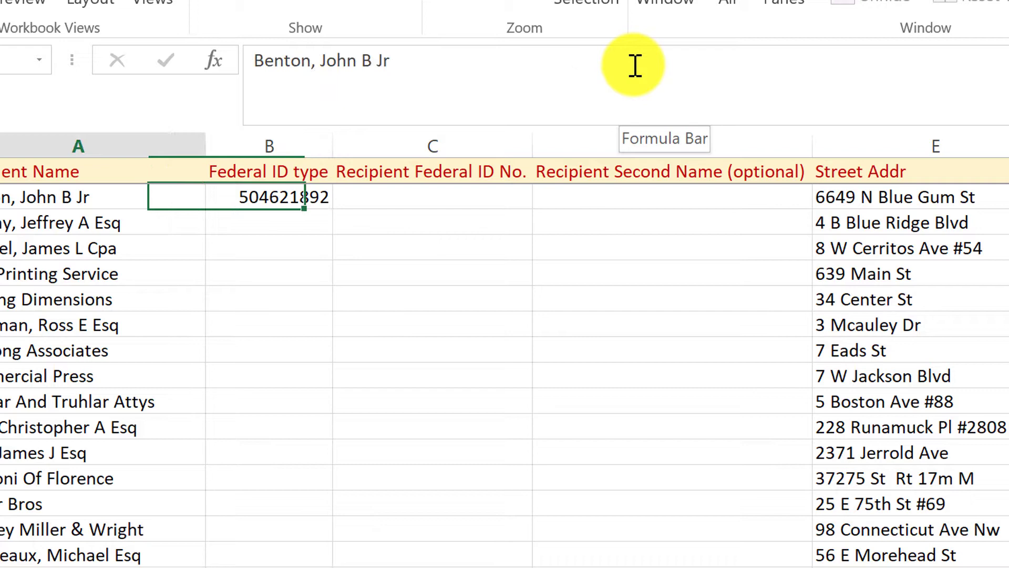
key(Right)
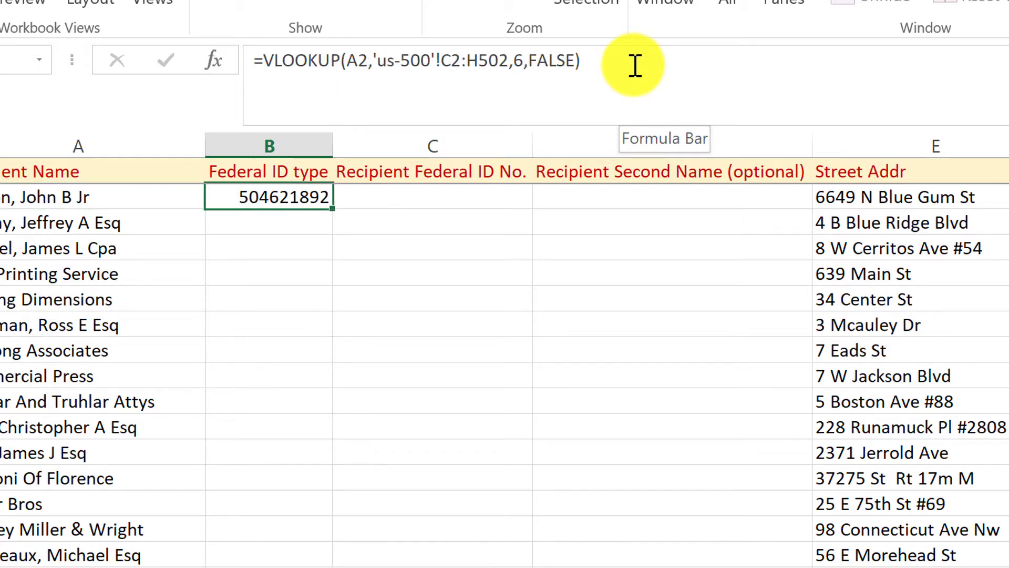
click(441, 60)
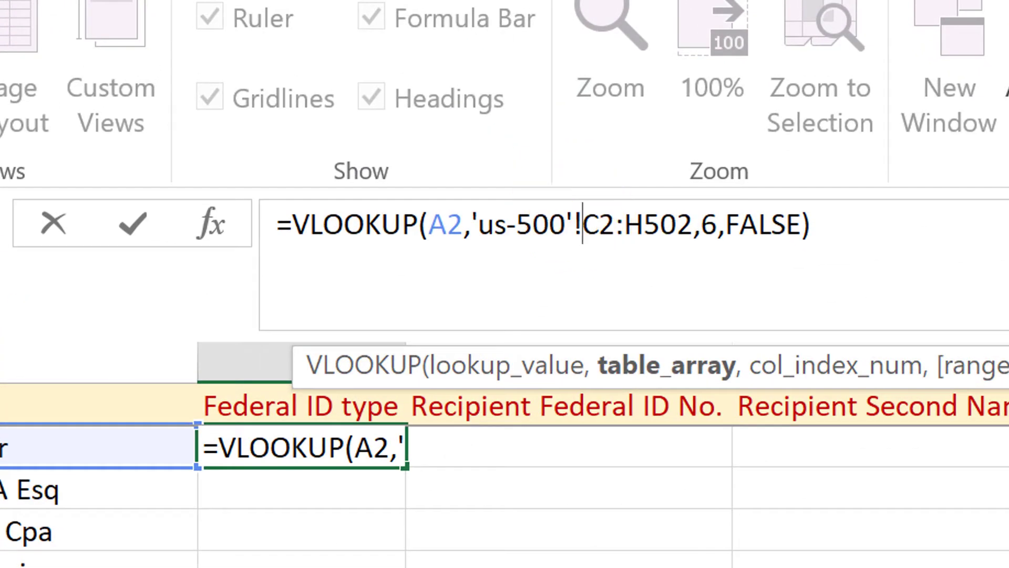
text($)
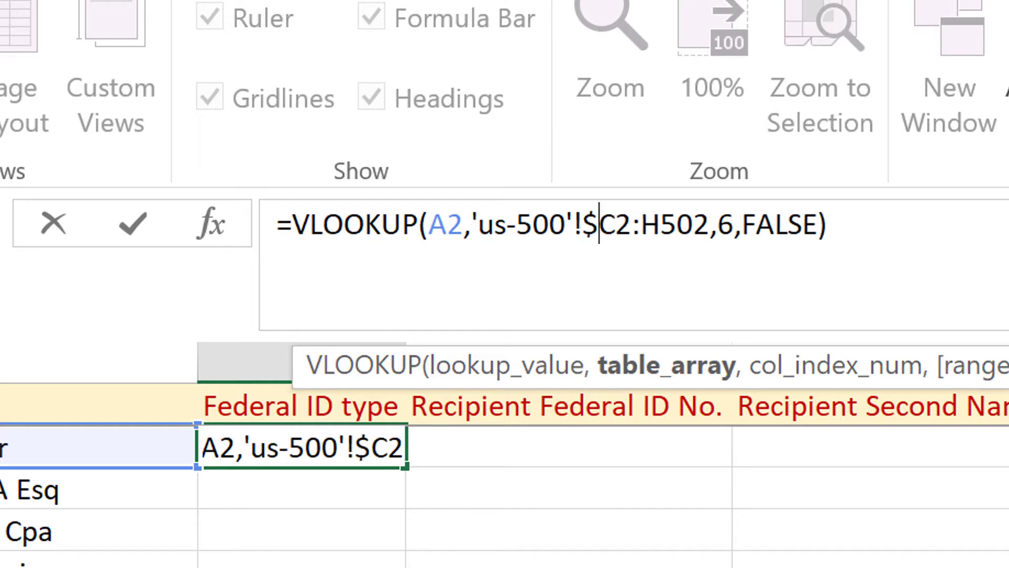
key(Right)
text($)
key(Right)
key(Right)
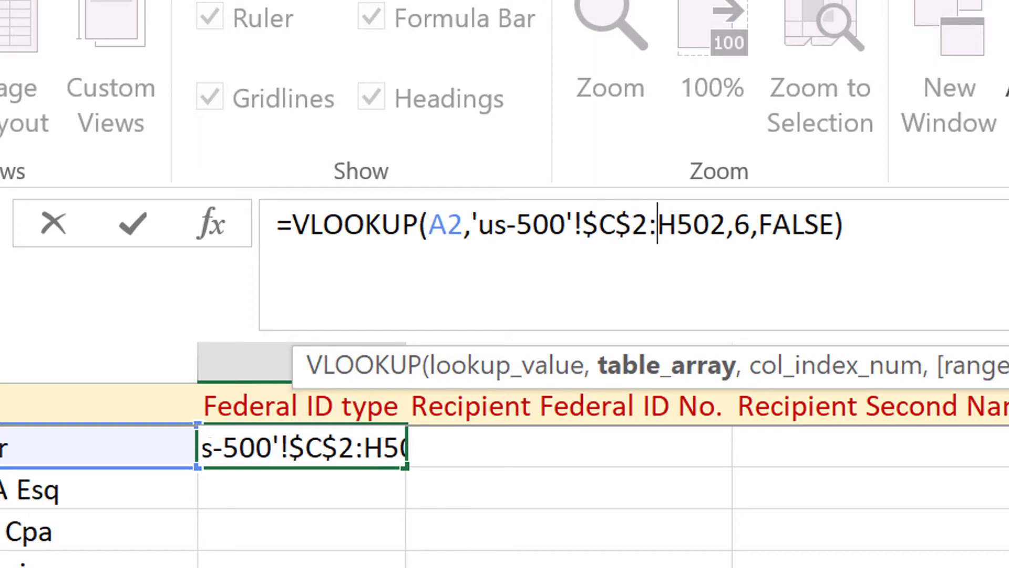
text($)
key(Right)
text($)
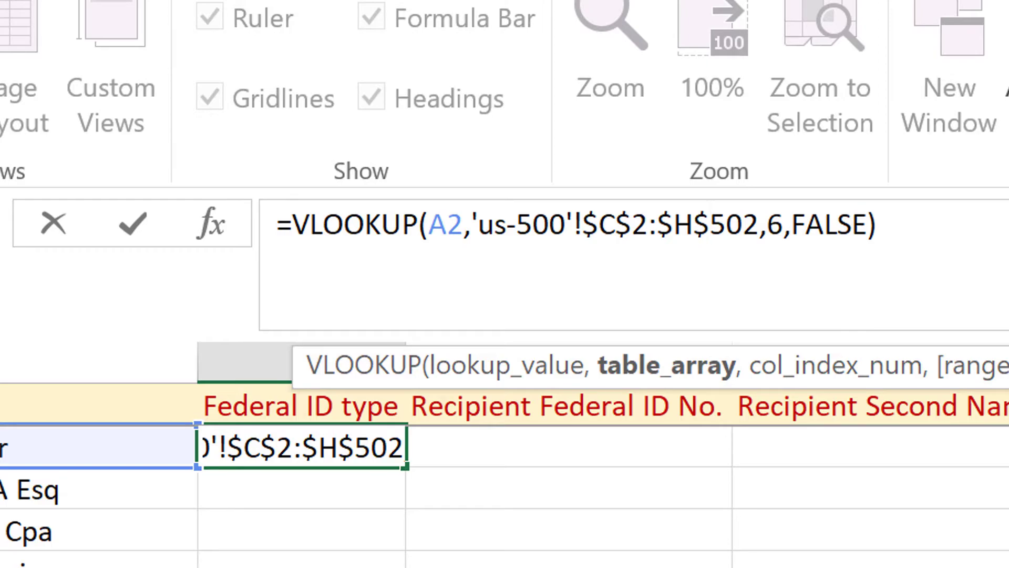
Commit B2's formula, paste it down B2:B61, and select B2:B61
key(ctrl+Return)
key(ctrl+c)
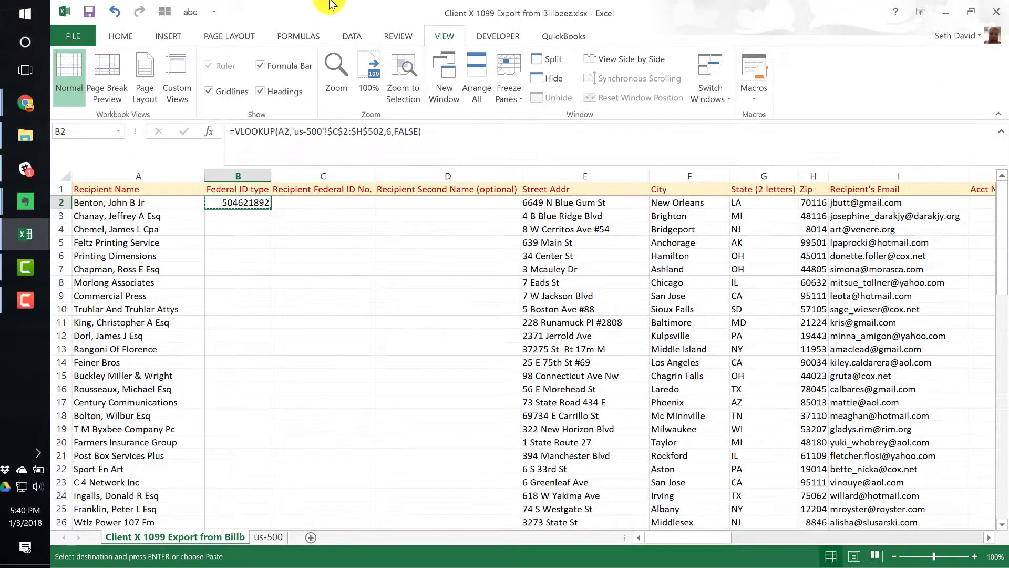
key(Left)
key(ctrl+Down)
key(Right)
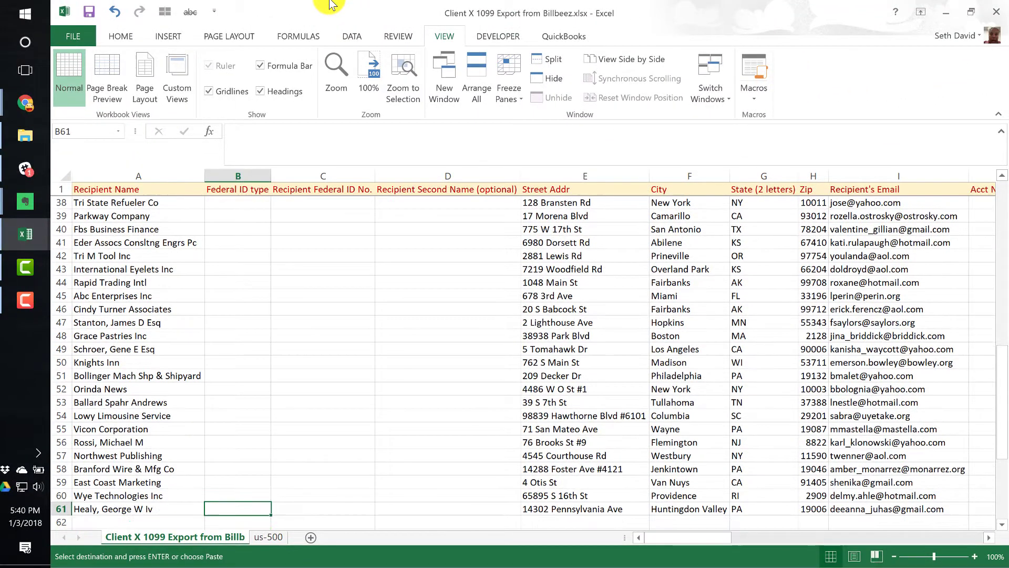
key(ctrl+shift+Up)
key(ctrl+v)
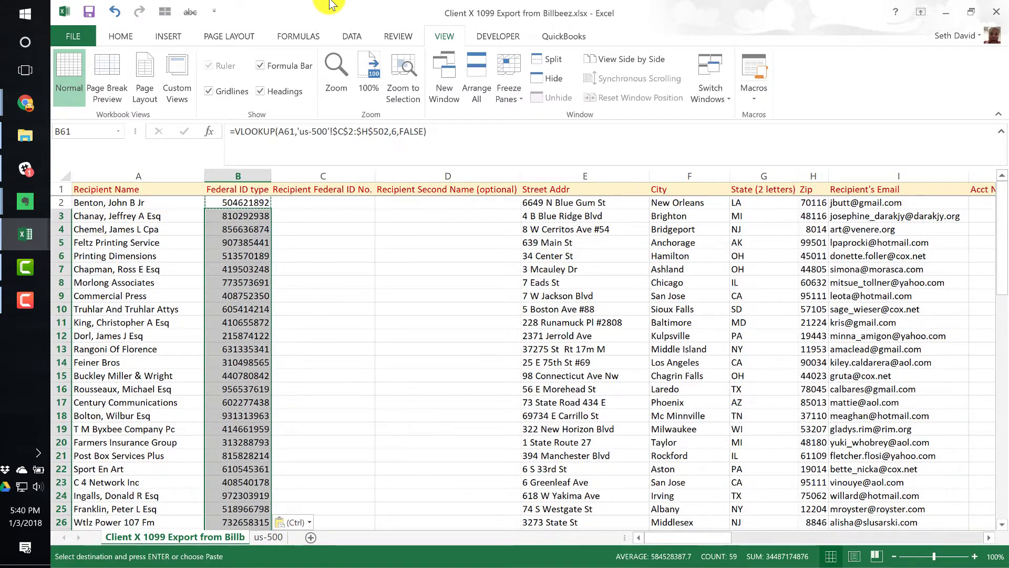
key(ctrl+Up)
key(Down)
key(ctrl+shift+Down)
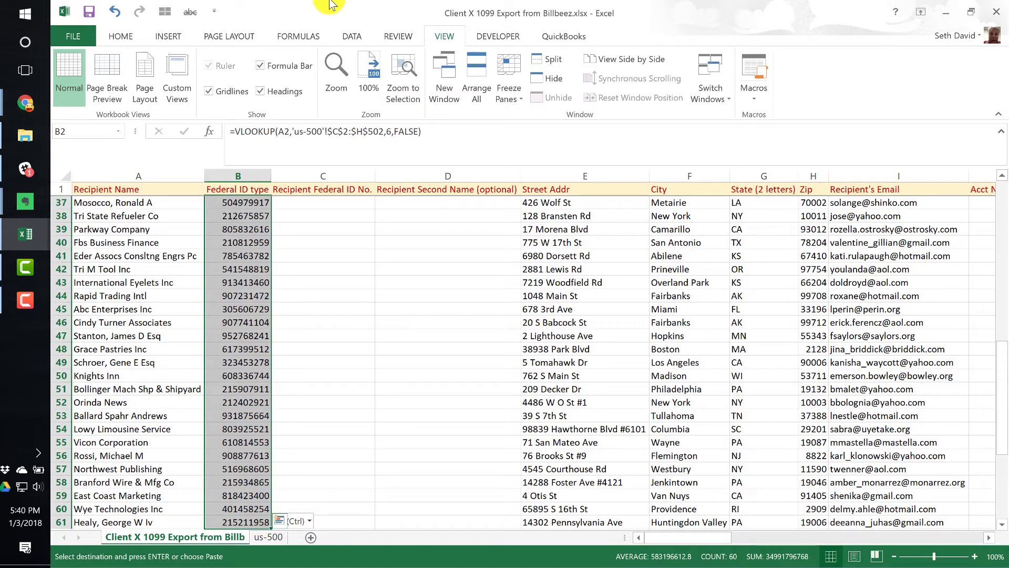
Apply the Special > Social Security Number format to B2:B61
key(ctrl+1)
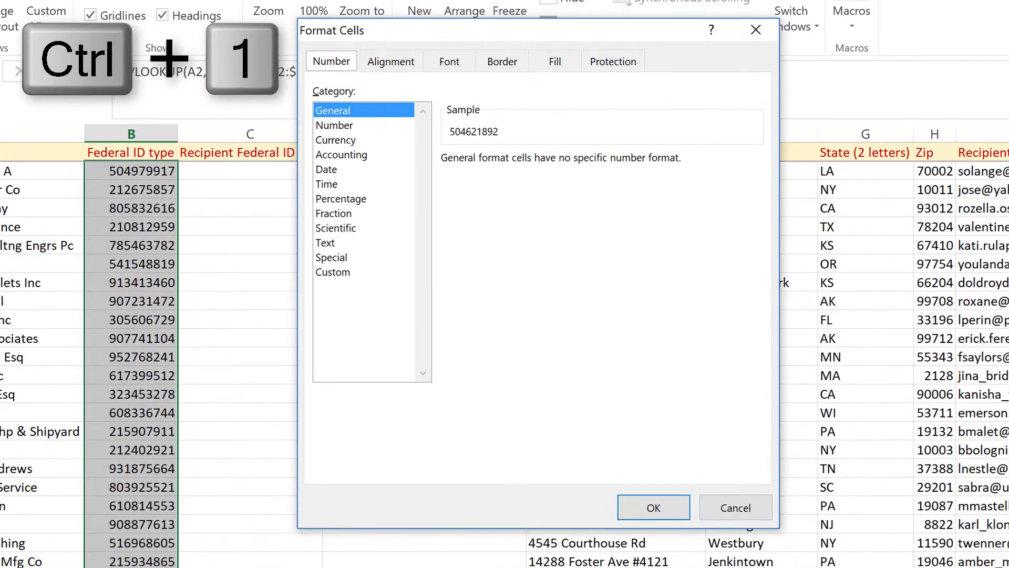
click(336, 258)
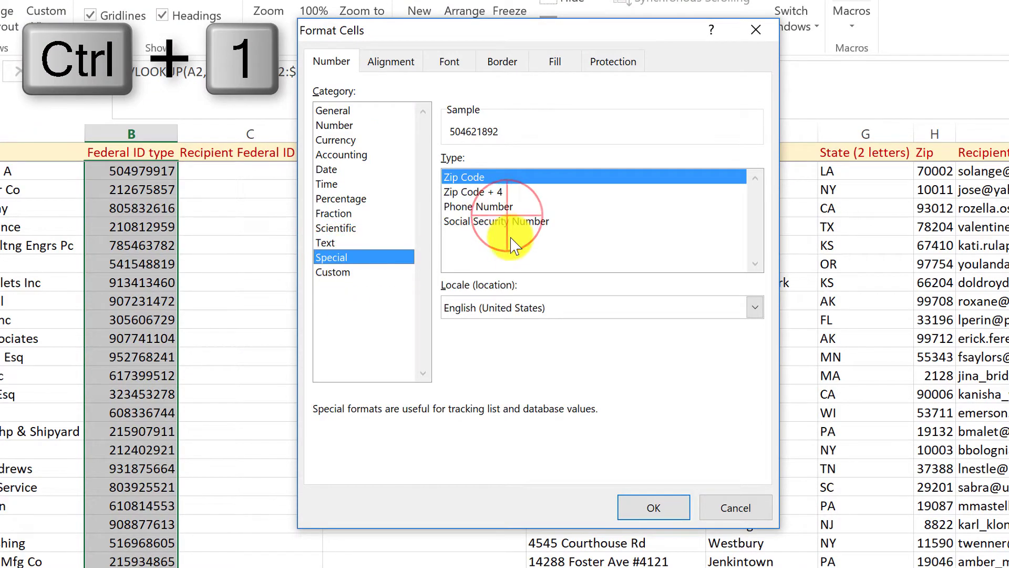
click(499, 223)
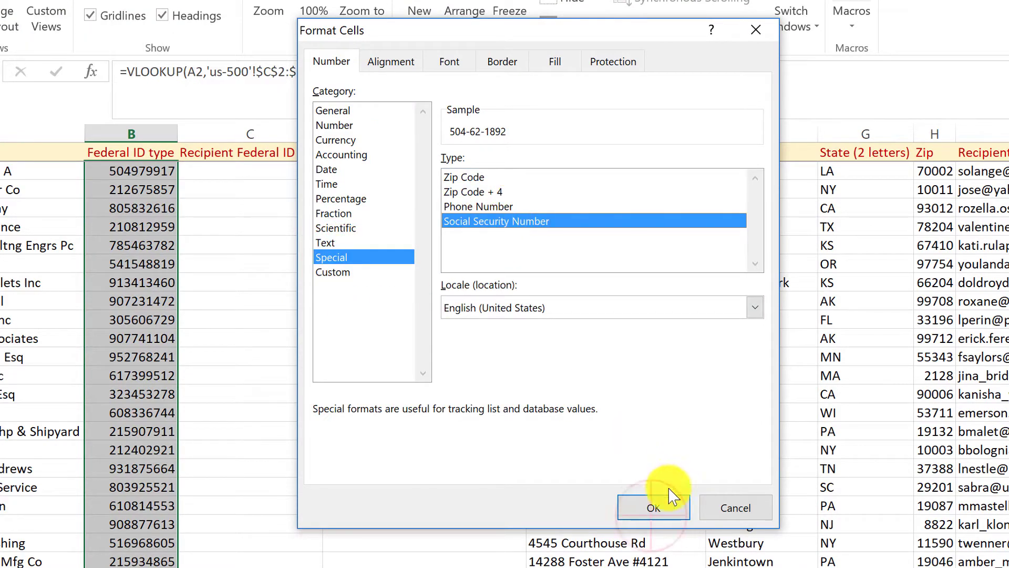
click(654, 507)
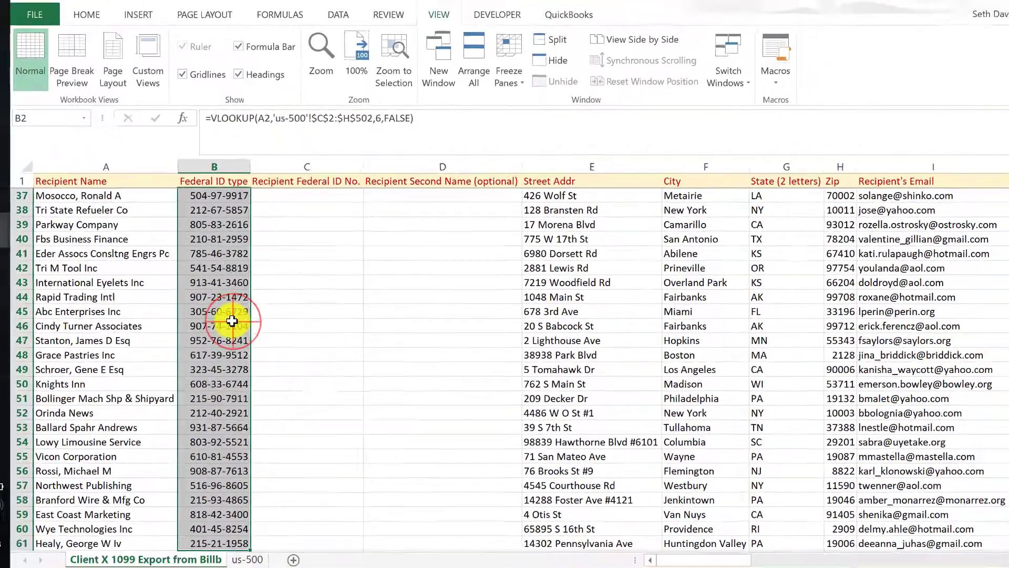
key(Up)
key(Down)
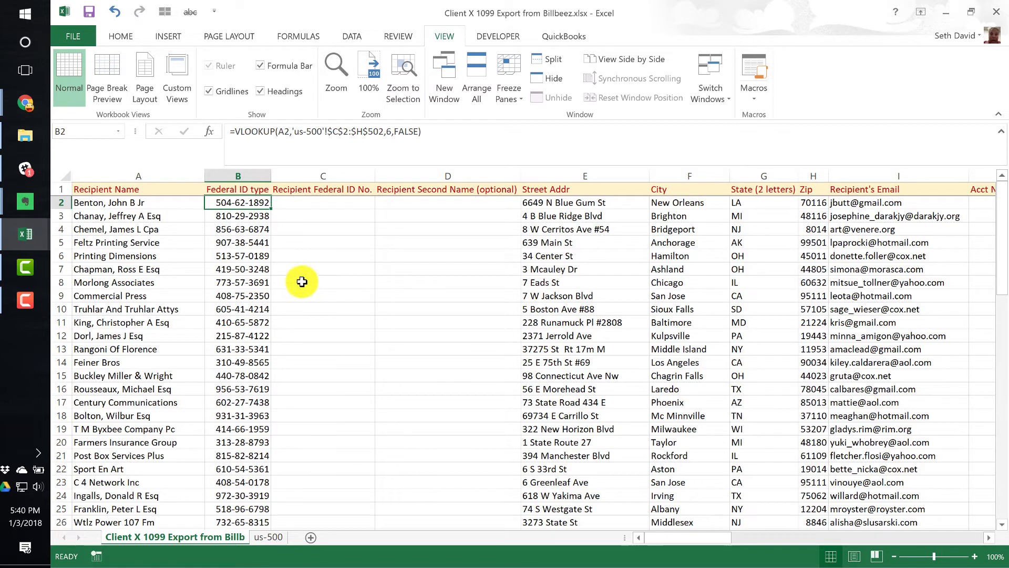
click(266, 537)
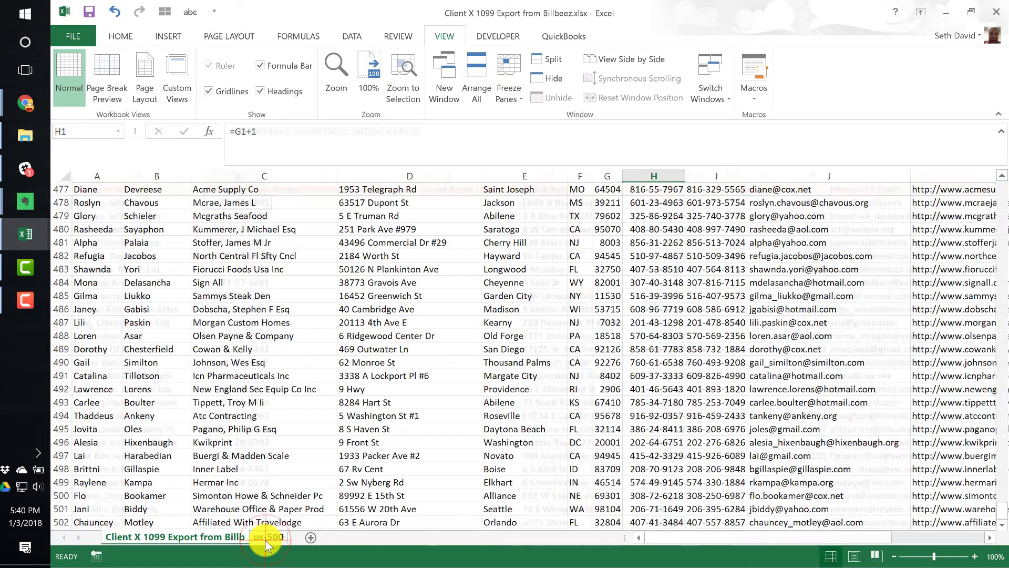
click(202, 229)
key(ctrl+Up)
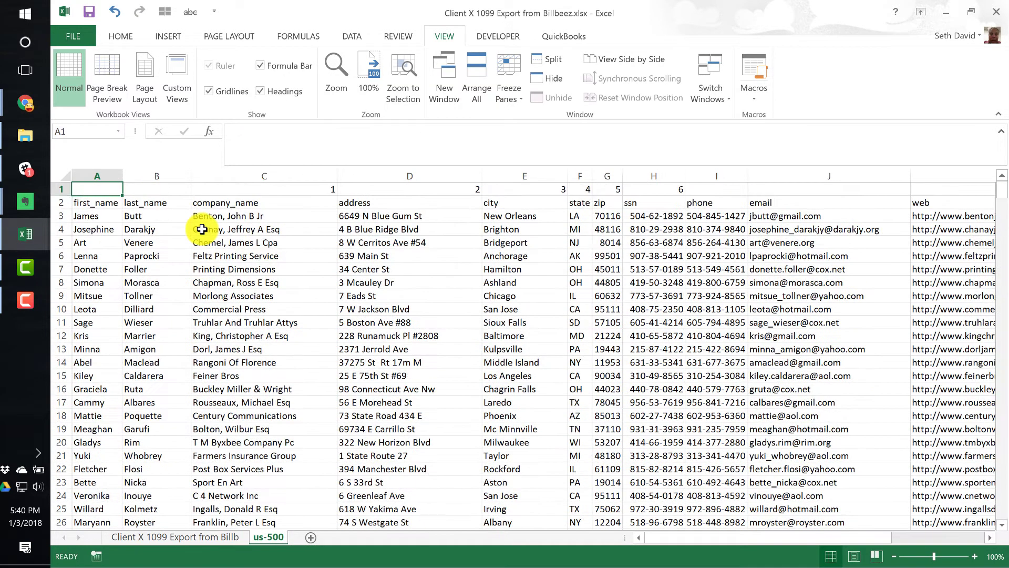
key(Down)
key(Down)
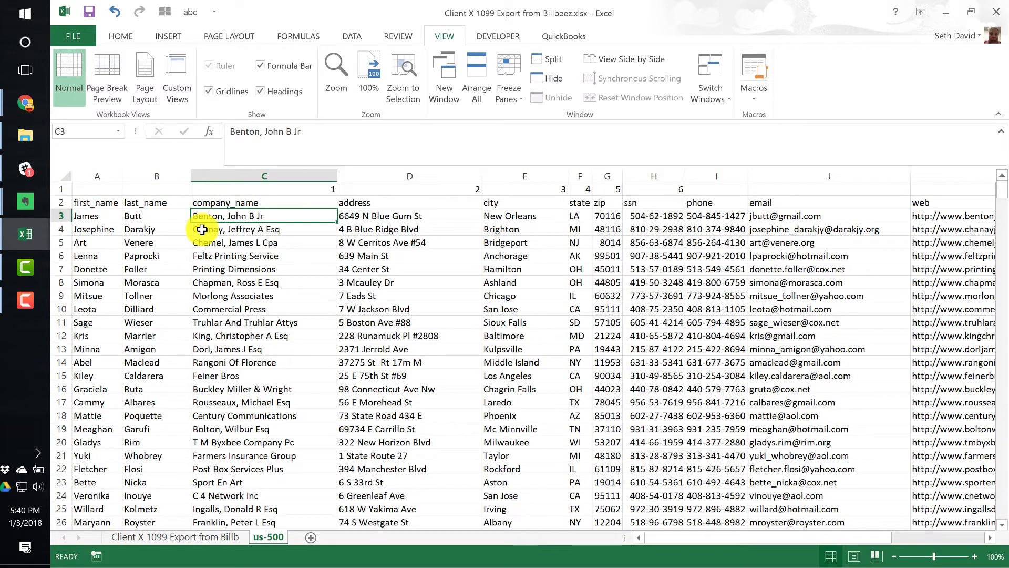
click(169, 537)
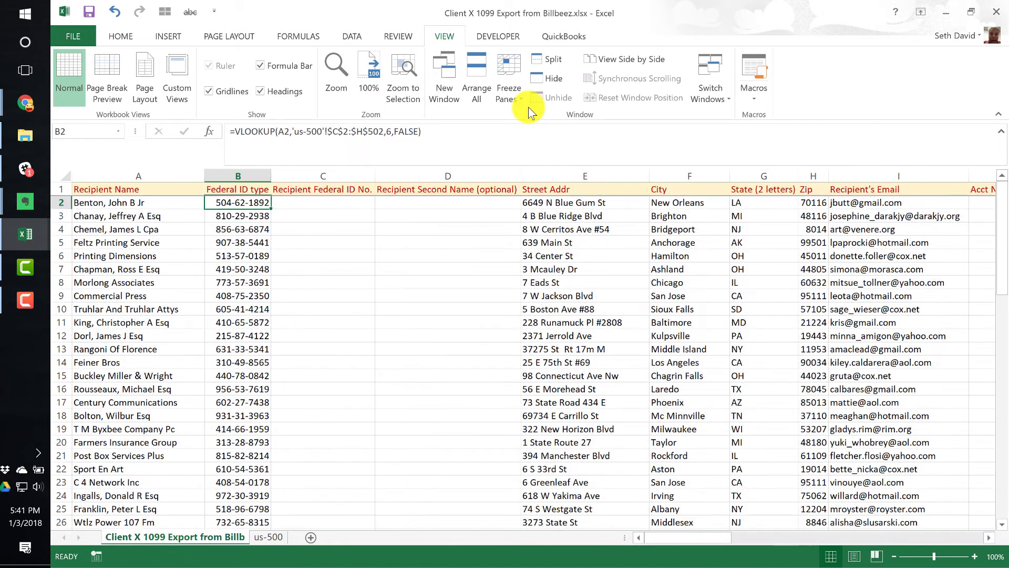